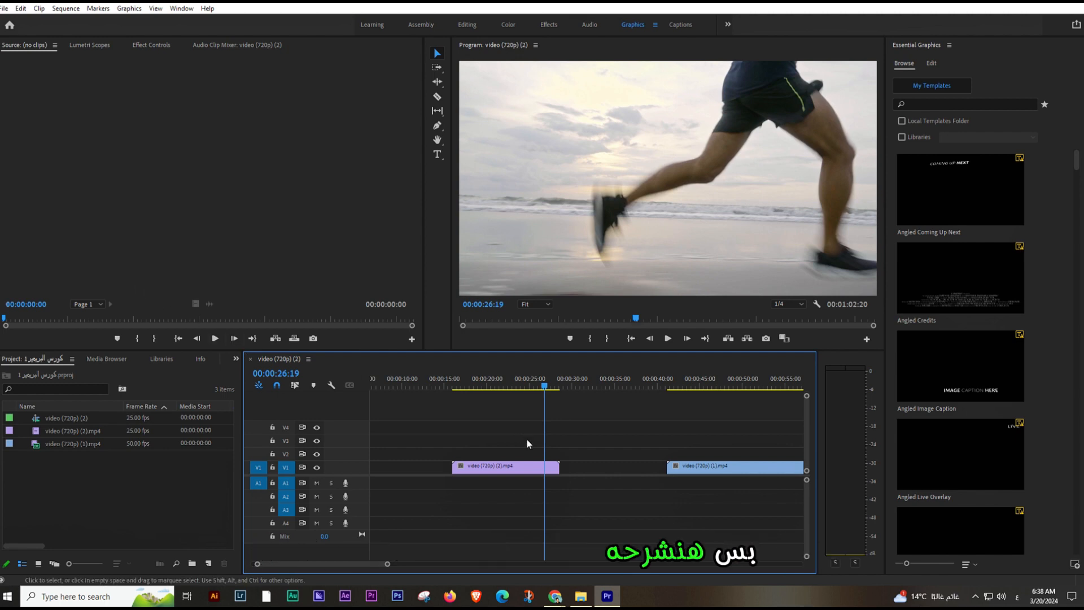
# - Butt the video (720p) (1).mp4 clip against the end of video (720p) (2).mp4 on V1 and place the playhead shortly before the cut
pyautogui.moveTo(676, 469); pyautogui.dragTo(571, 471)
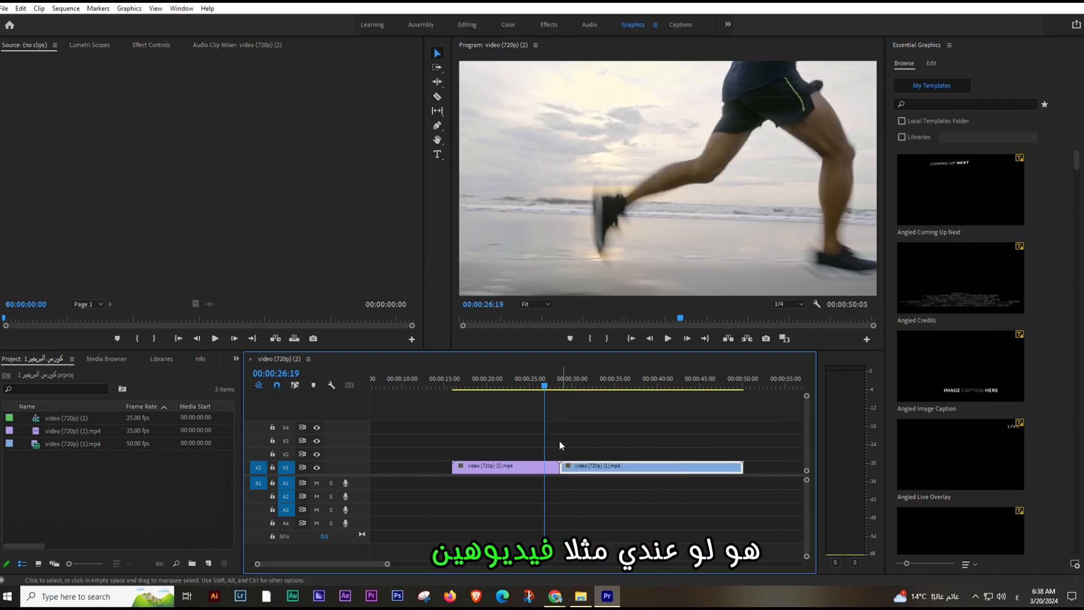
pyautogui.moveTo(546, 389)
pyautogui.mouseDown()
pyautogui.moveTo(582, 391)
pyautogui.moveTo(543, 393)
pyautogui.mouseUp()
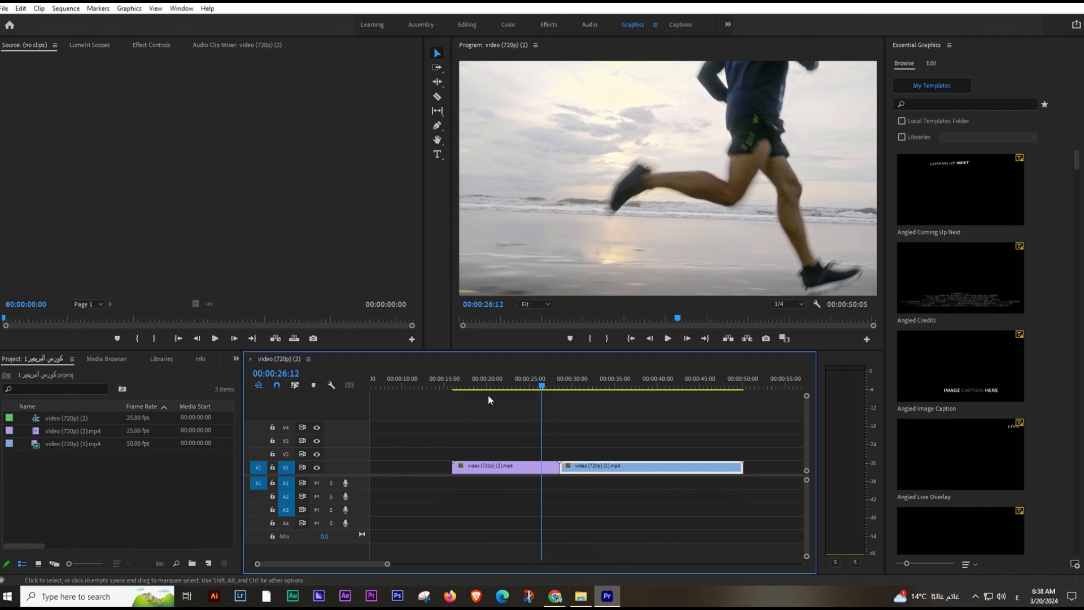
pyautogui.moveTo(543, 435)
pyautogui.mouseDown()
pyautogui.moveTo(567, 435)
pyautogui.moveTo(547, 432)
pyautogui.mouseUp()
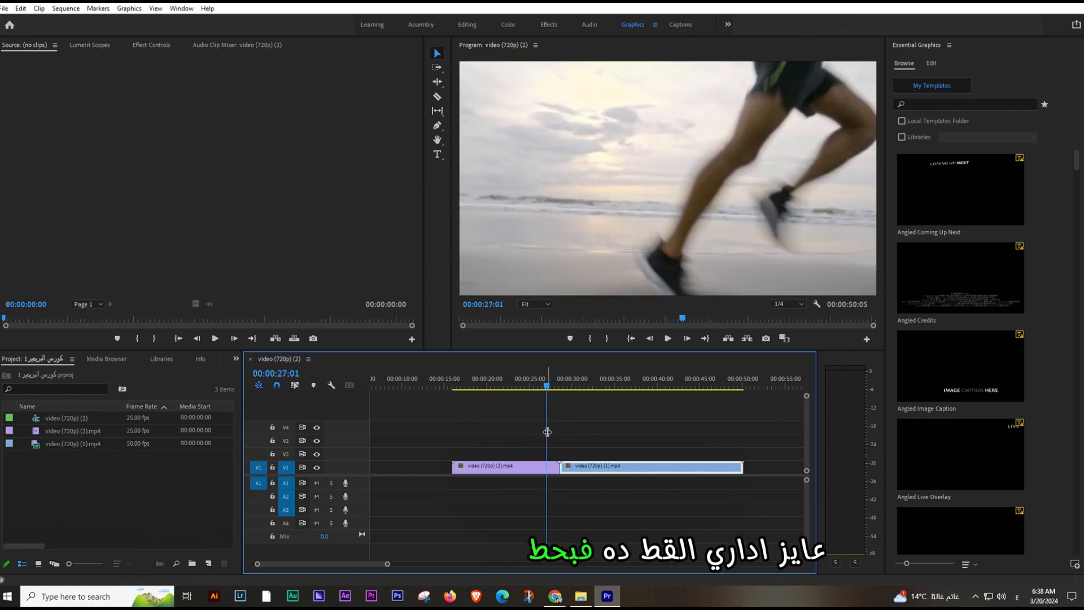
# - Show the available Dissolve effects among the video transitions
pyautogui.click(236, 359)
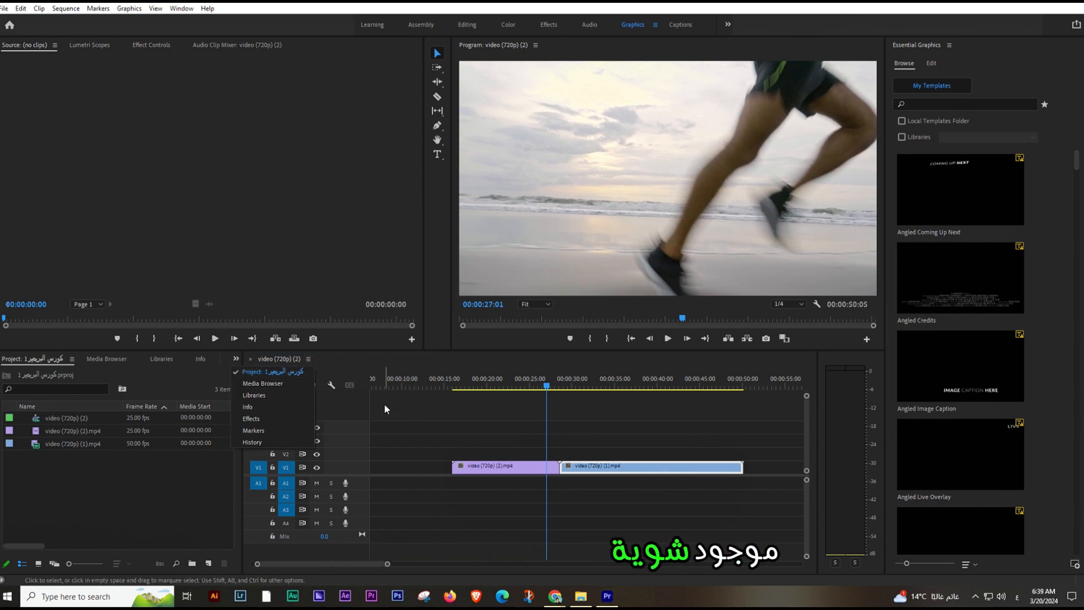
pyautogui.click(288, 421)
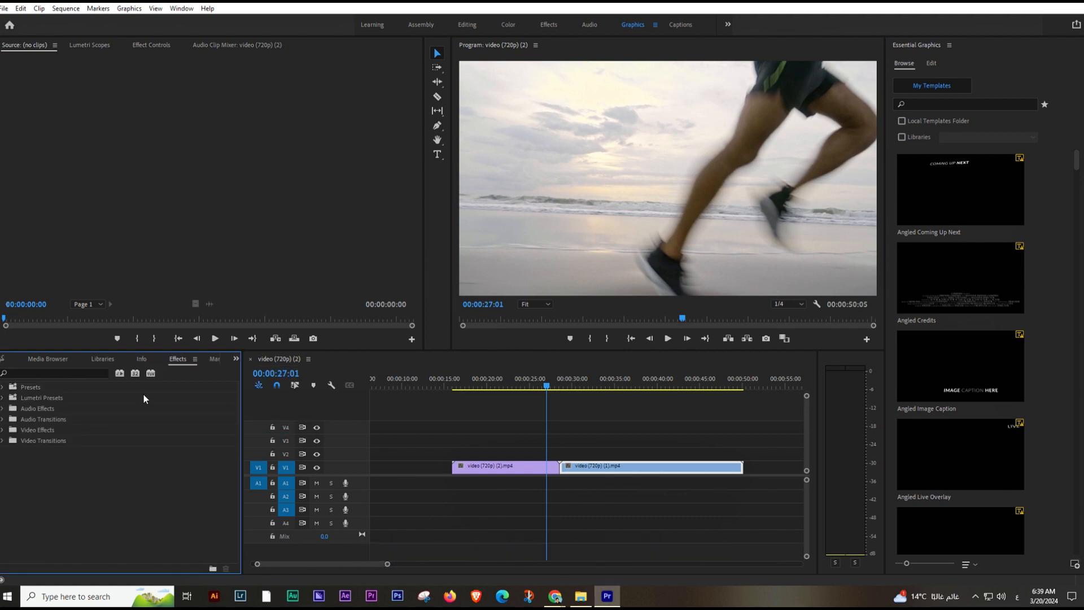
pyautogui.click(7, 442)
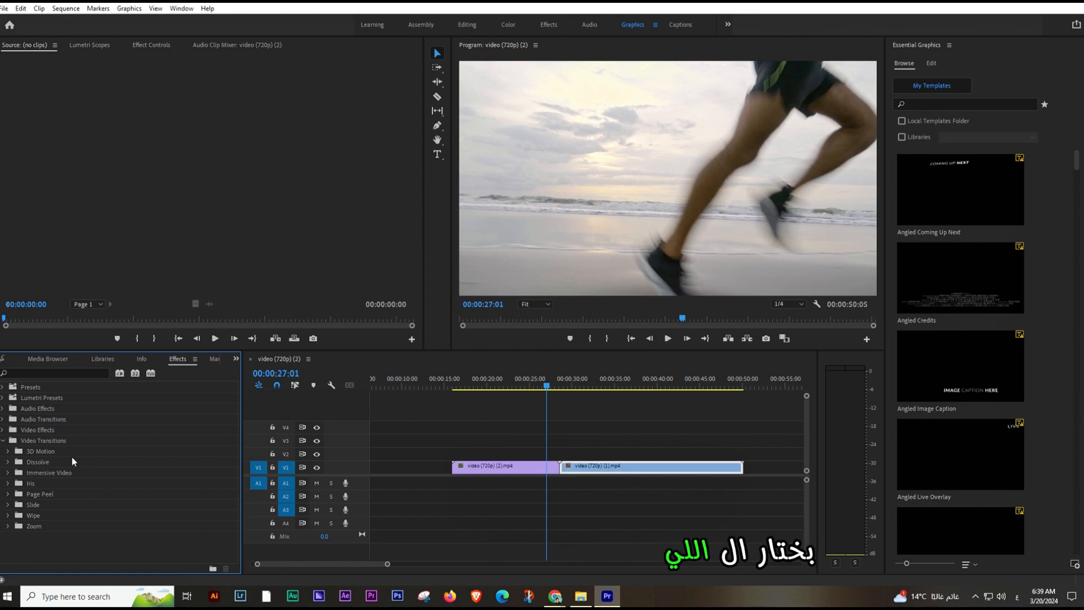
pyautogui.click(8, 462)
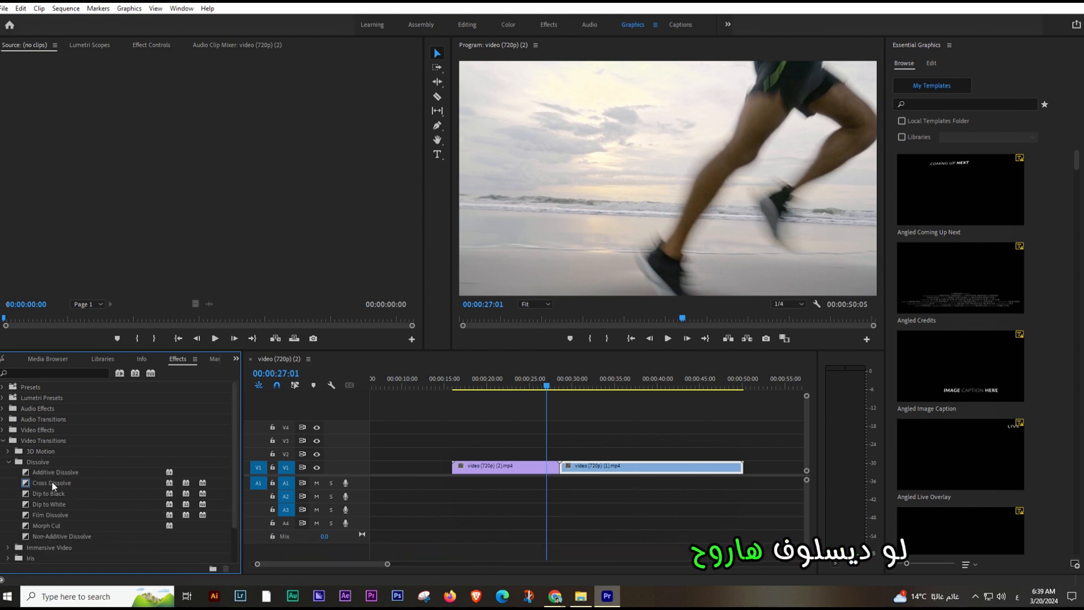
# - Apply Cross Dissolve to the cut between the two clips and accept the insufficient media notice
pyautogui.moveTo(65, 484)
pyautogui.mouseDown()
pyautogui.moveTo(617, 469)
pyautogui.moveTo(550, 470)
pyautogui.moveTo(567, 469)
pyautogui.moveTo(560, 476)
pyautogui.mouseUp()
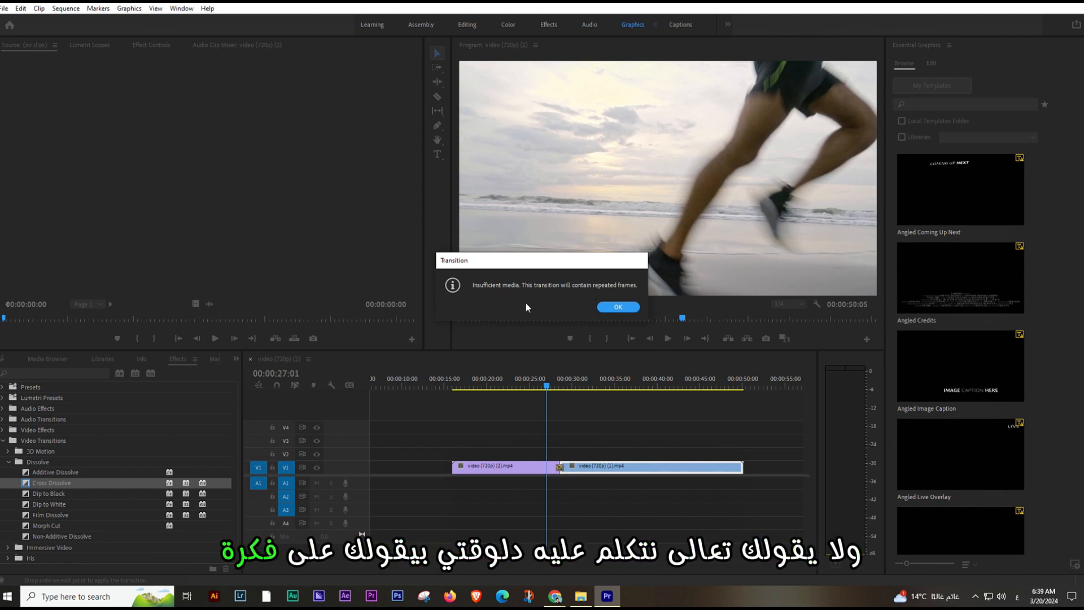
pyautogui.click(617, 305)
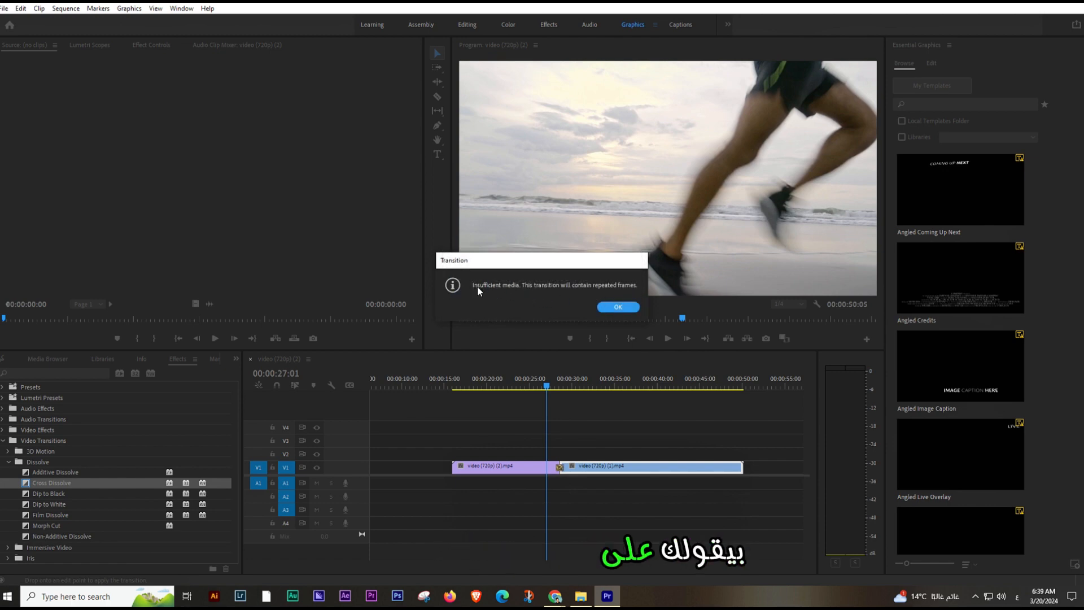
pyautogui.click(618, 307)
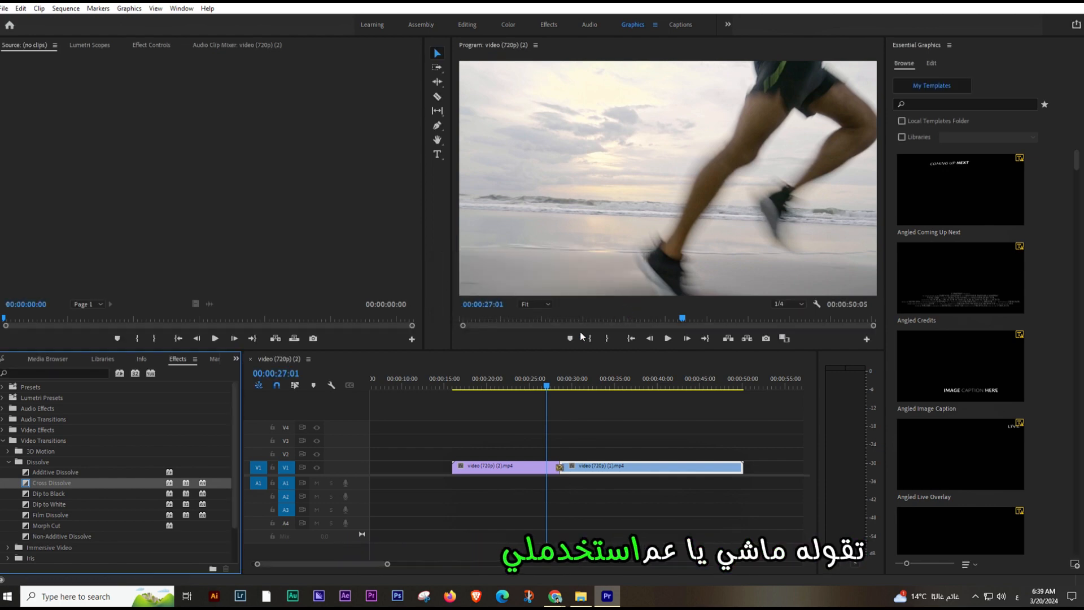
# - Play the sequence across the cut from 00:00:27:18 to preview the Cross Dissolve
pyautogui.click(552, 384)
pyautogui.press('space')
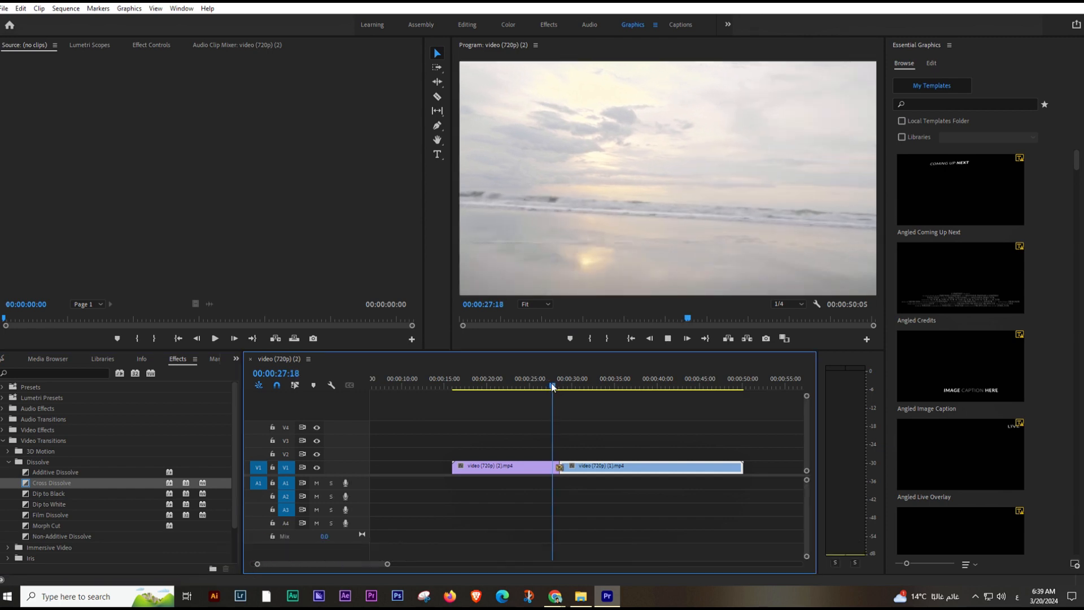
pyautogui.press('space')
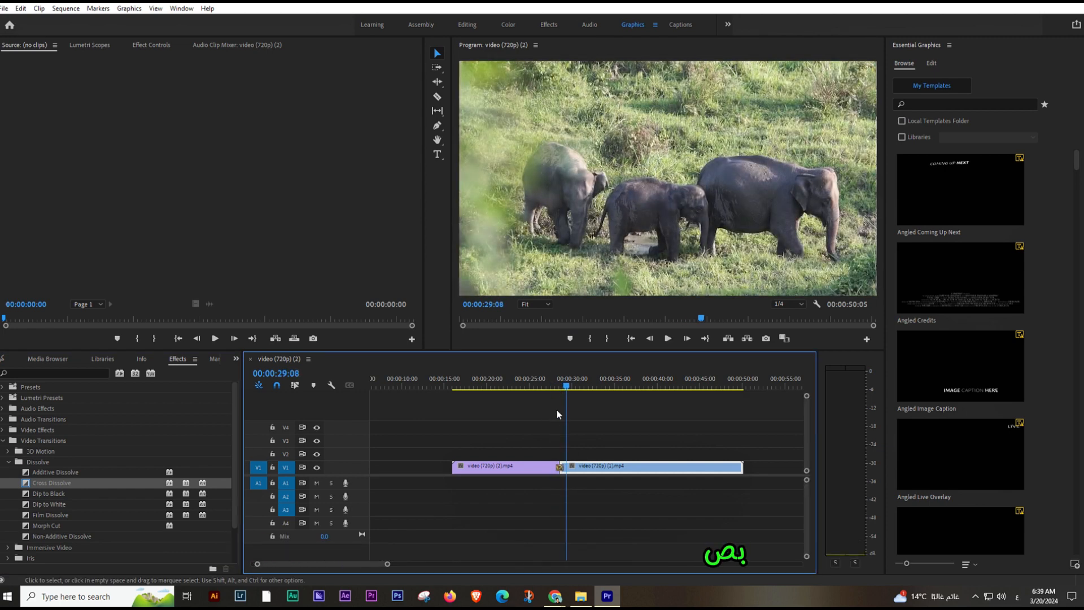
# - Move the elephant clip away from the running clip on V1 so it starts at about 00:00:34:19, leaving a gap
pyautogui.doubleClick(543, 469)
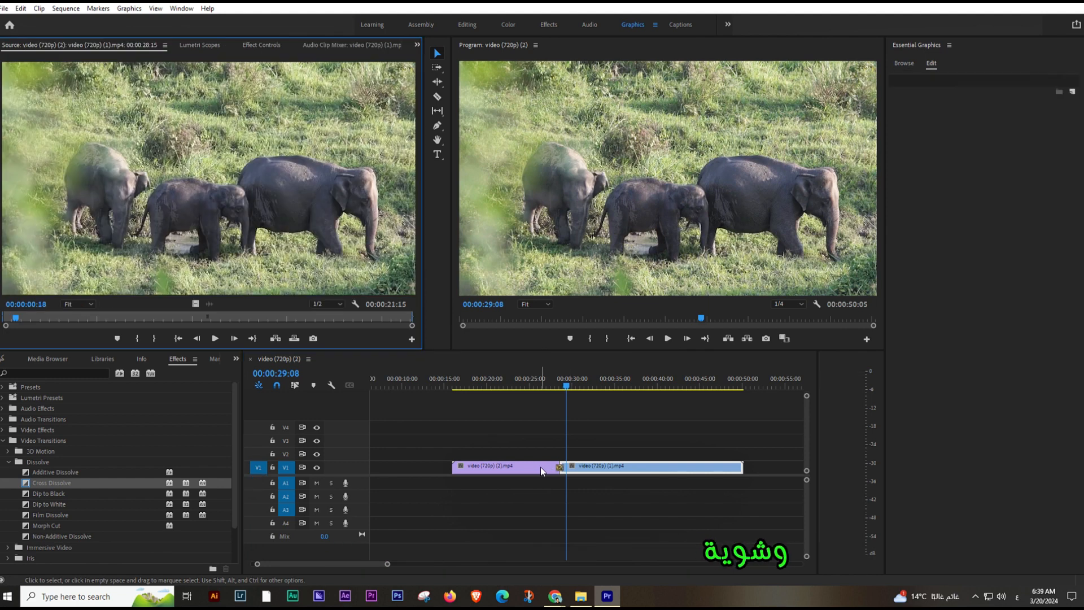
pyautogui.click(540, 467)
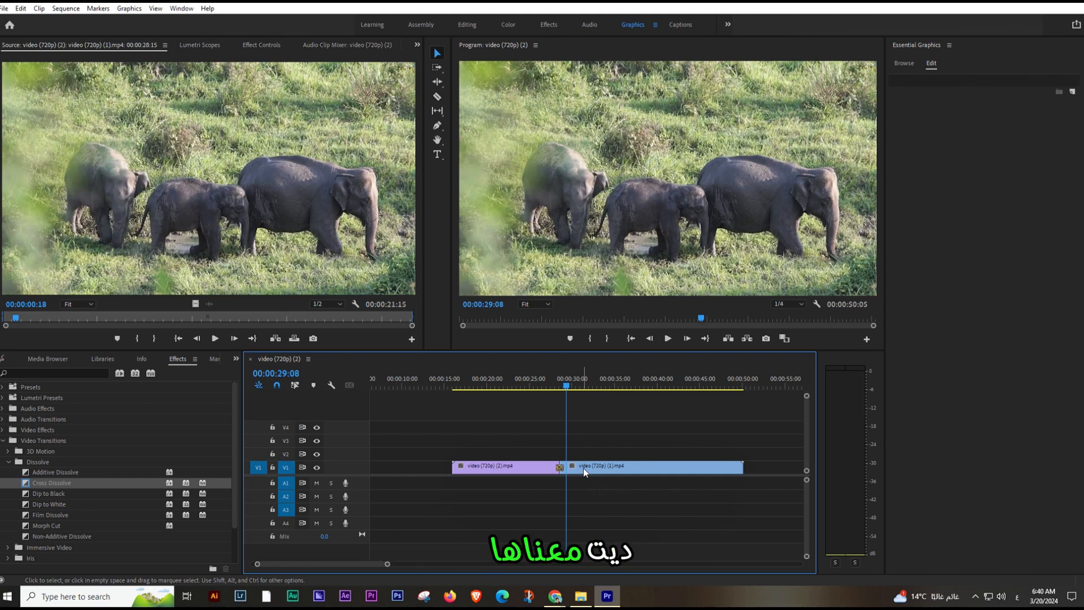
pyautogui.moveTo(584, 469); pyautogui.dragTo(631, 479)
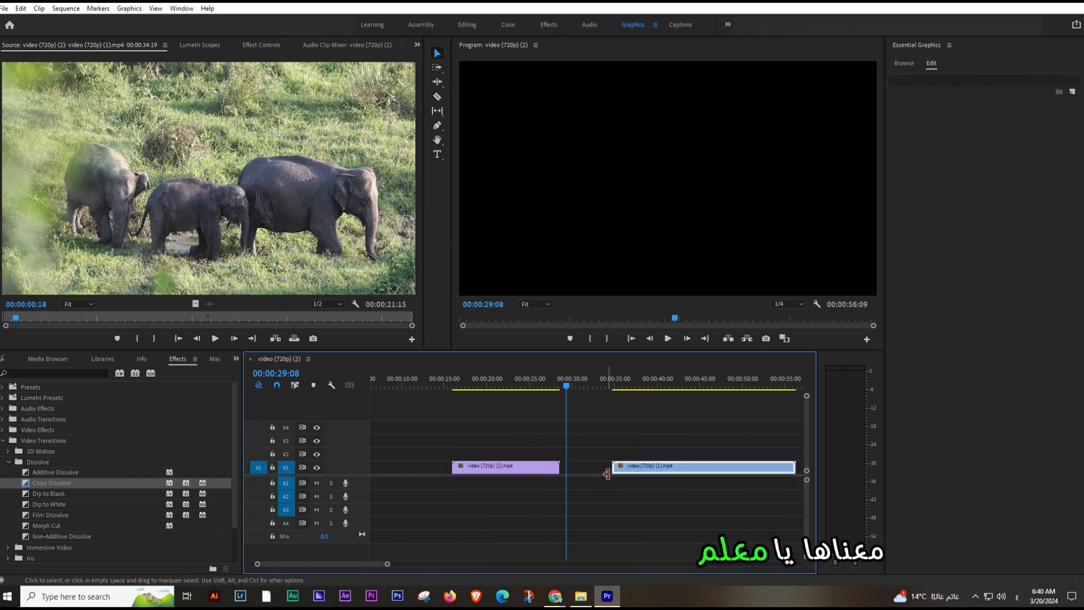
pyautogui.click(605, 508)
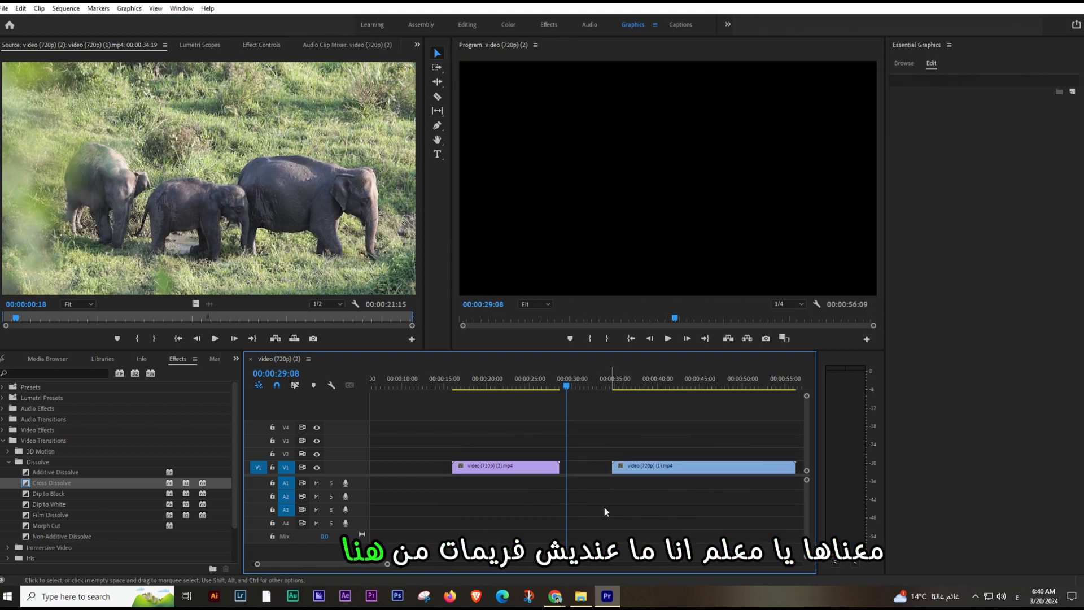
# - Trim about half a second off the start of the elephant clip and about 0.7 seconds off the end of the running clip
pyautogui.scroll(4, 636, 507)
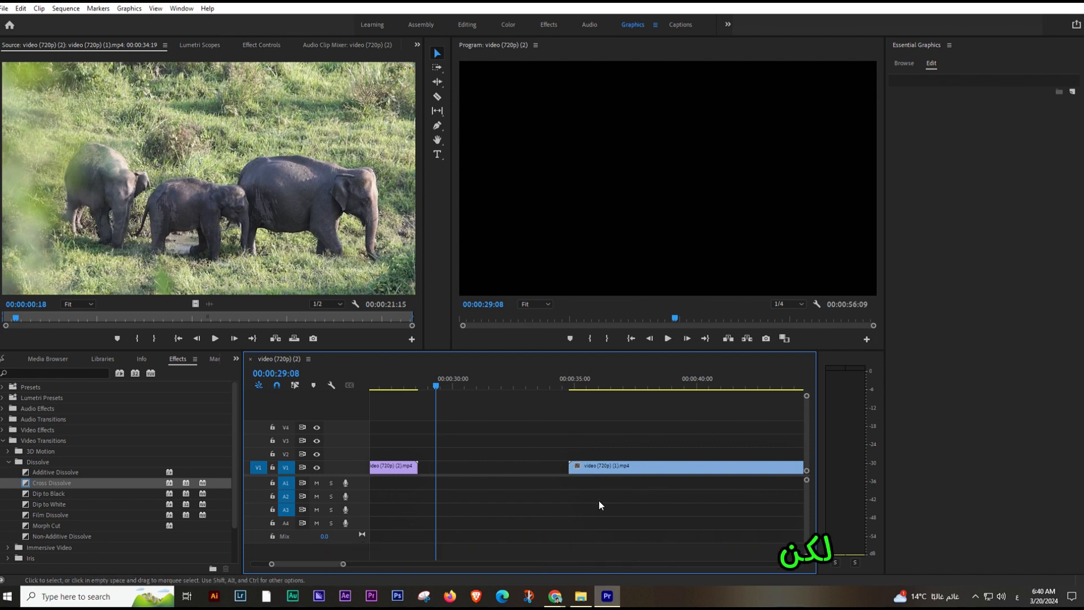
pyautogui.moveTo(572, 468); pyautogui.dragTo(583, 467)
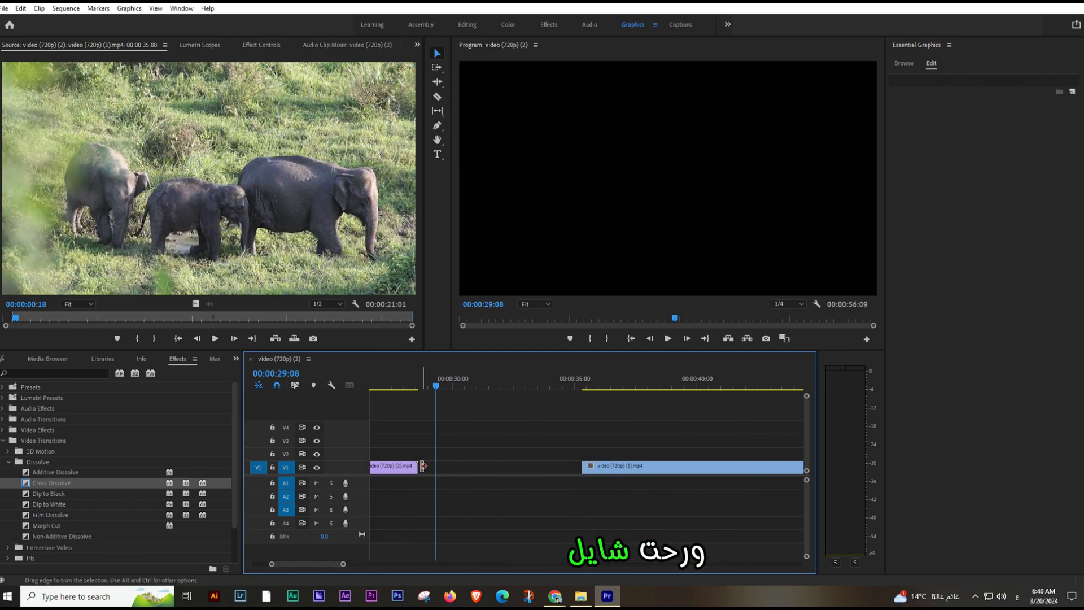
pyautogui.moveTo(418, 467); pyautogui.dragTo(400, 465)
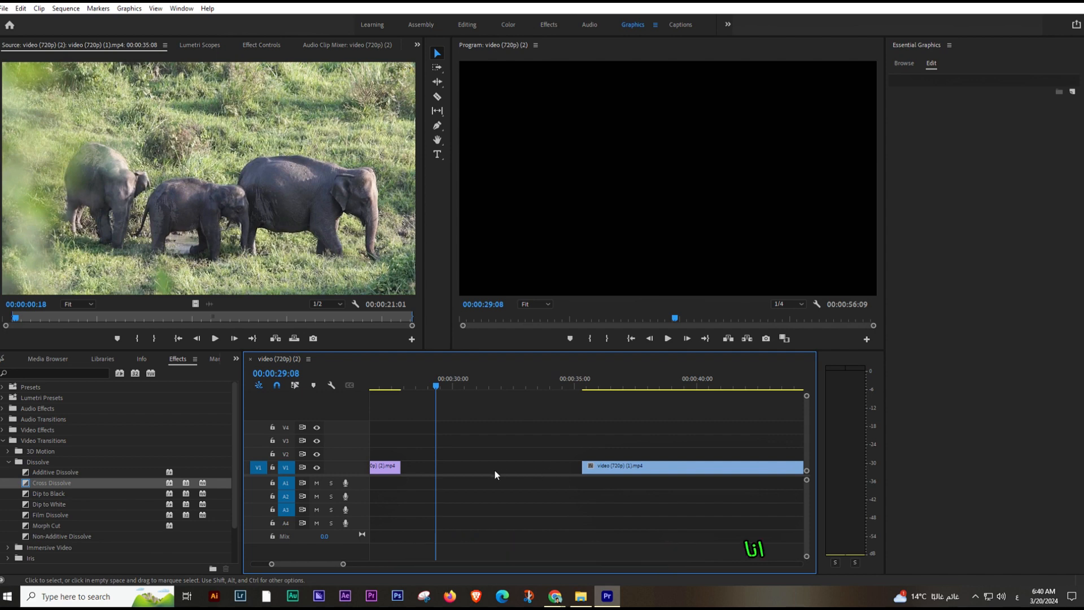
# - Save the project, finish trimming both clips and bring them edge to edge on V1 with the cut at about 00:00:34:07
pyautogui.moveTo(389, 470); pyautogui.dragTo(490, 475)
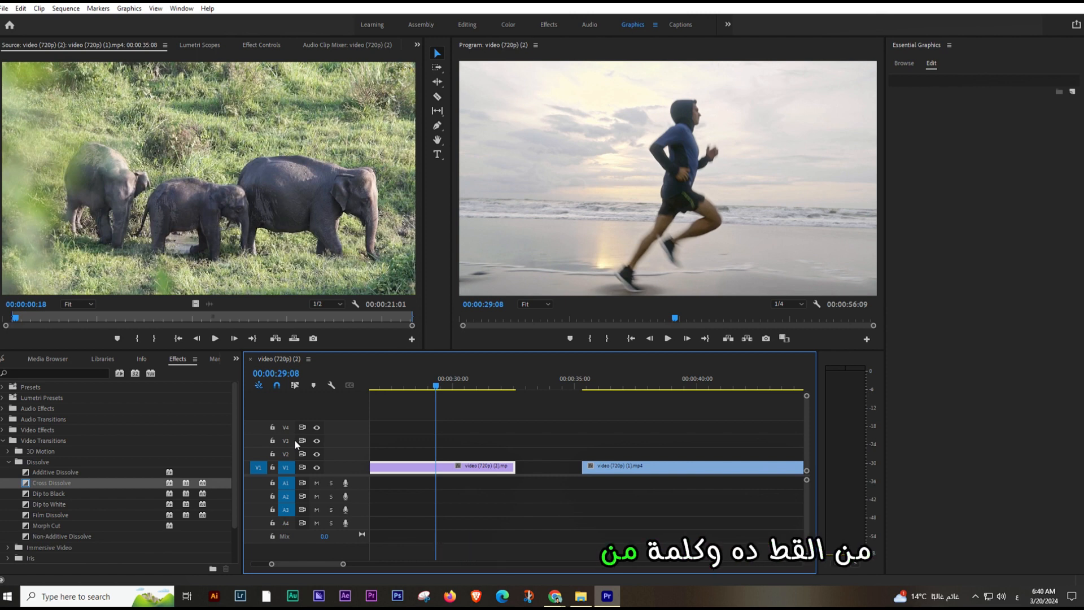
pyautogui.hotkey('ctrl', 's')
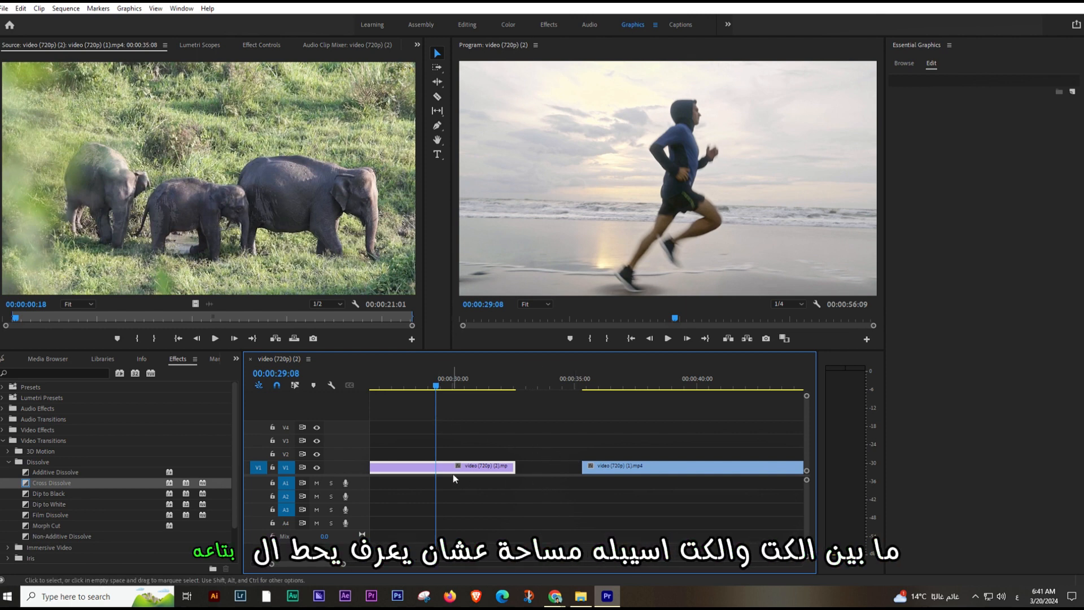
pyautogui.moveTo(515, 468); pyautogui.dragTo(586, 466)
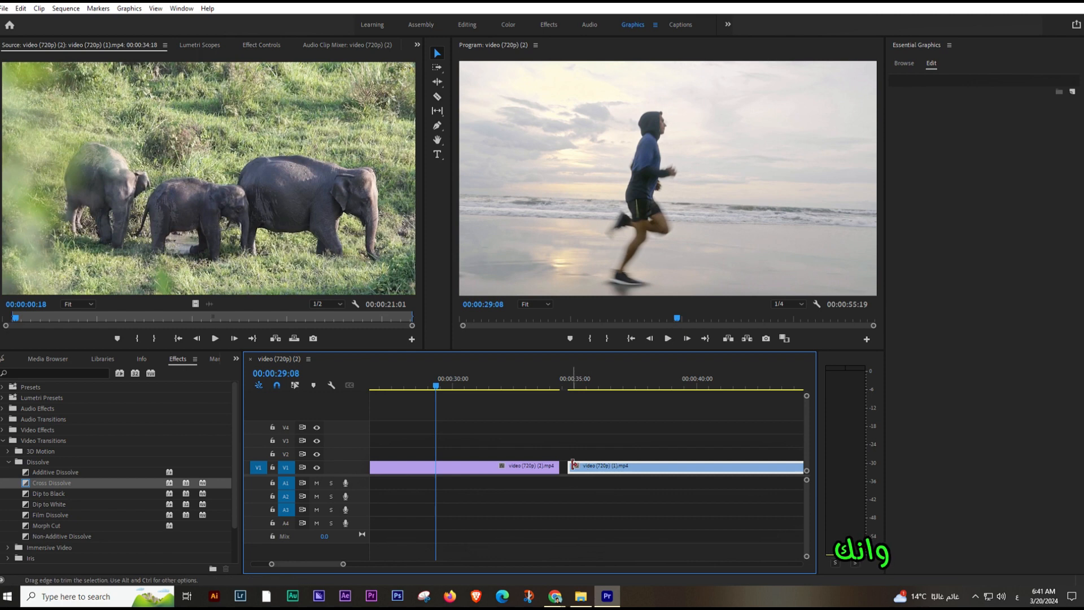
pyautogui.moveTo(571, 466); pyautogui.dragTo(554, 466)
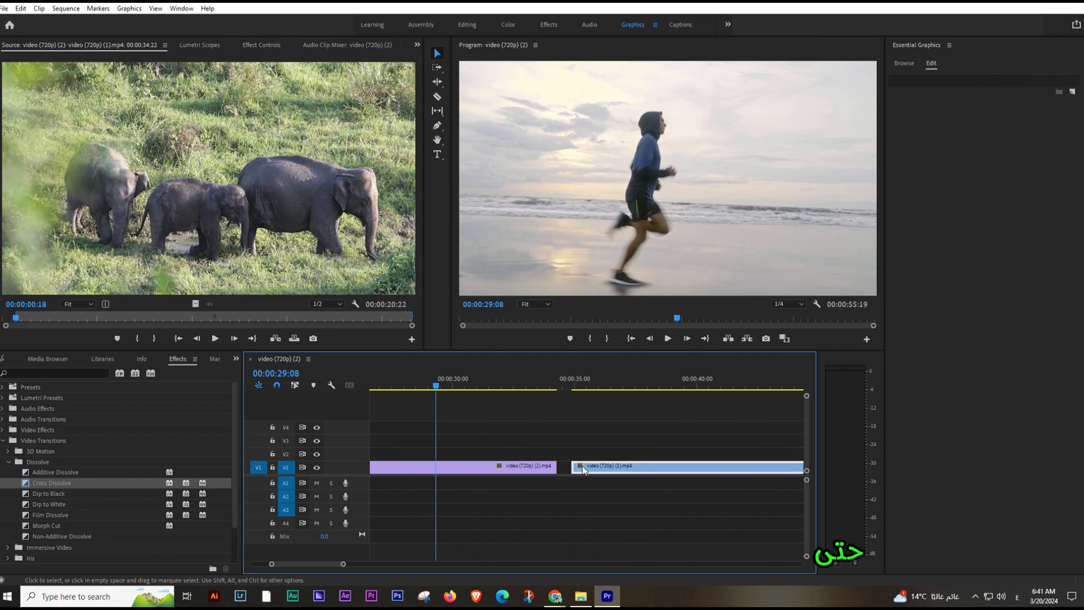
pyautogui.moveTo(593, 464); pyautogui.dragTo(588, 464)
# - Apply Cross Dissolve to the cut between the trimmed clips and play the transition from 00:00:32:13
pyautogui.moveTo(167, 481); pyautogui.dragTo(556, 467)
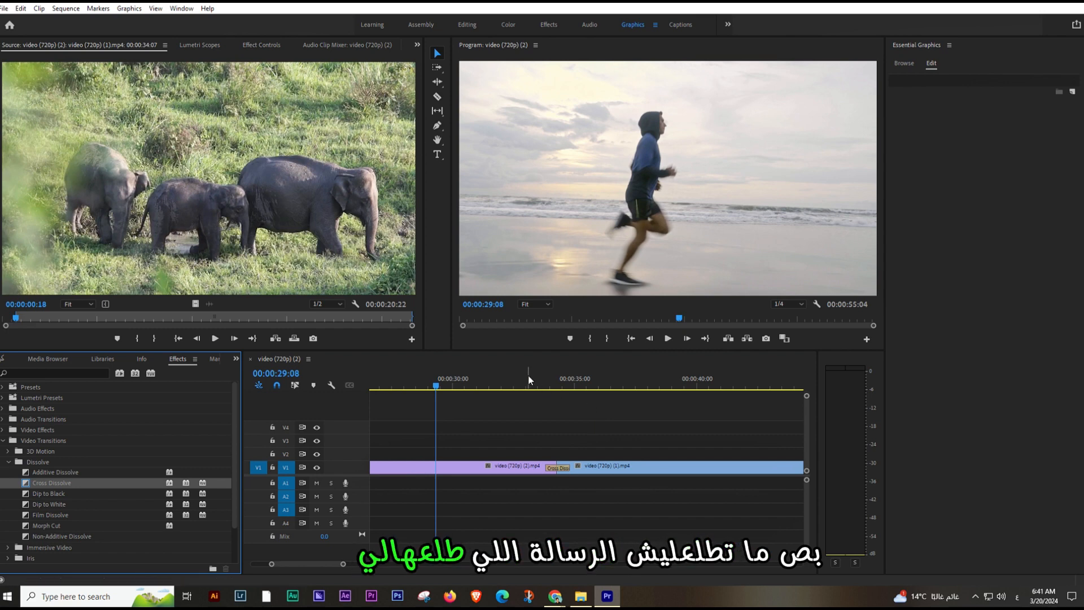
pyautogui.click(527, 384)
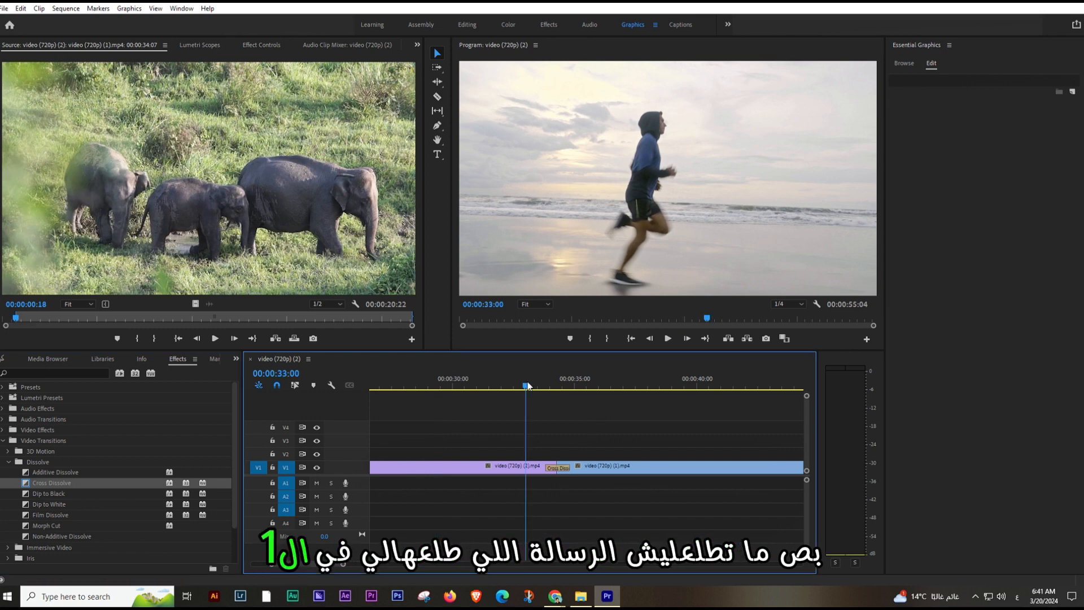
pyautogui.click(514, 385)
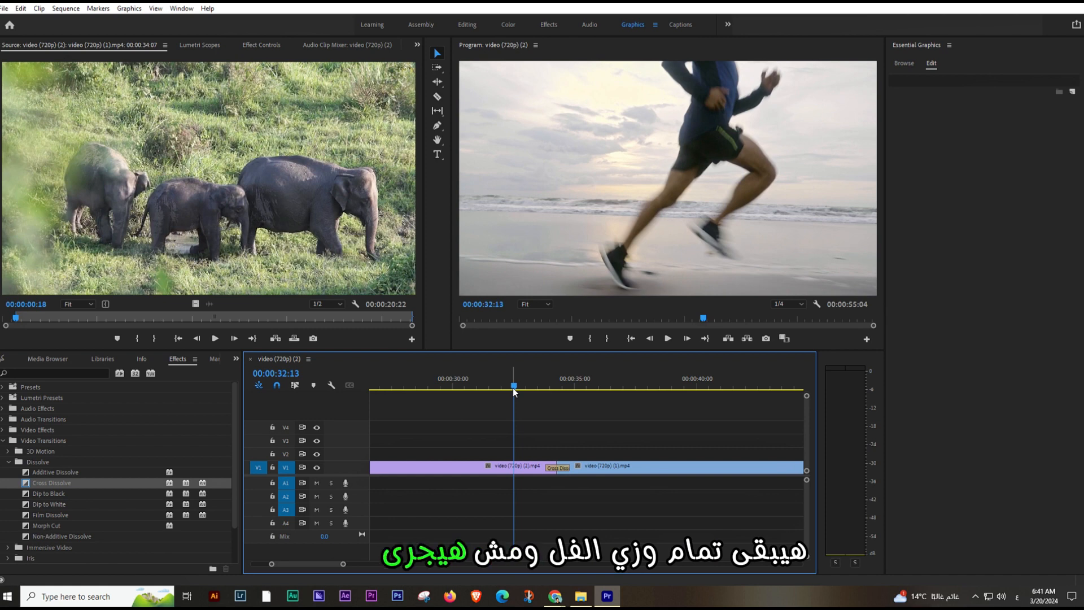
pyautogui.press('space')
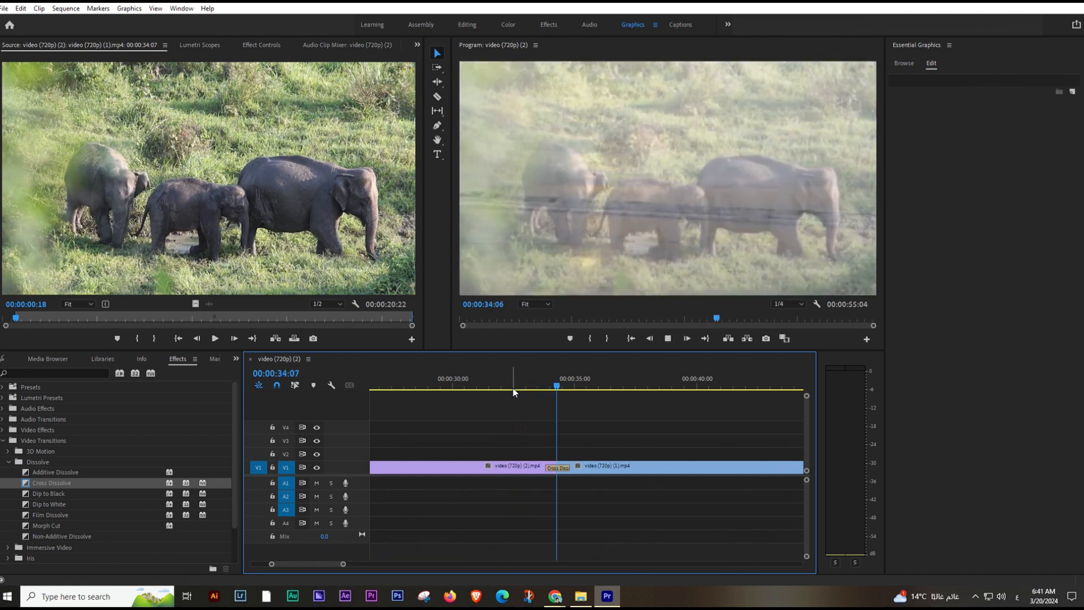
pyautogui.press('space')
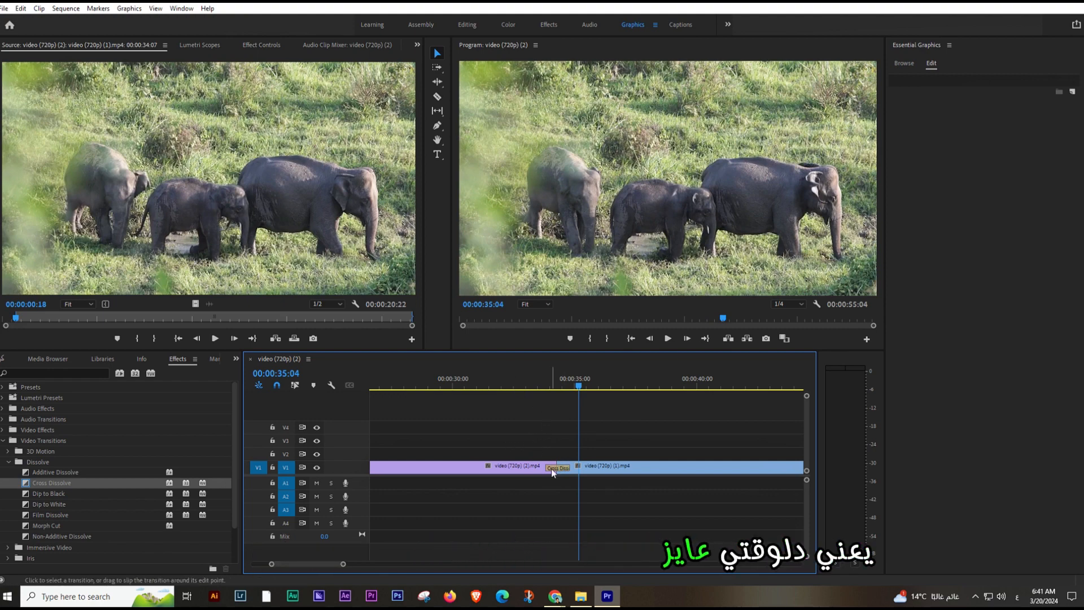
# - Delete the Cross Dissolve from the cut and apply it again between the same two clips
pyautogui.click(551, 469)
pyautogui.press('Delete')
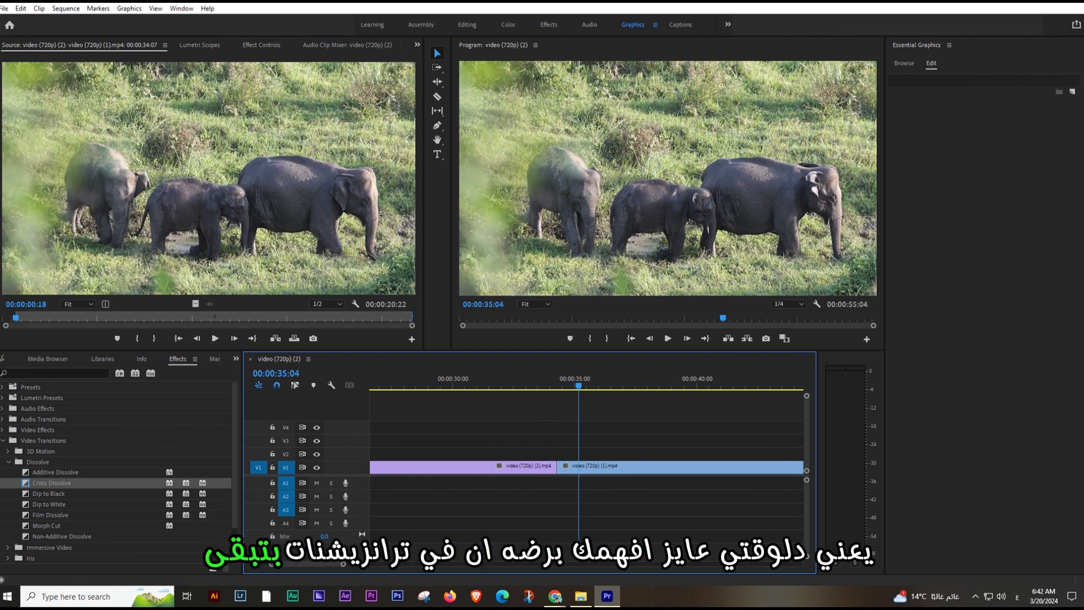
pyautogui.moveTo(69, 478); pyautogui.dragTo(165, 493)
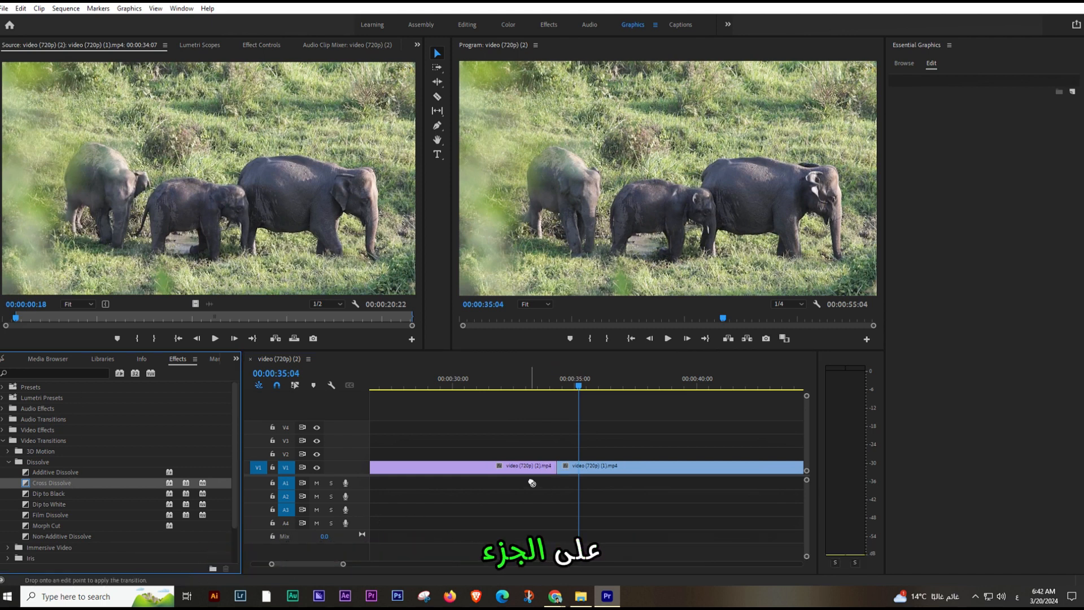
pyautogui.moveTo(532, 483); pyautogui.dragTo(566, 474)
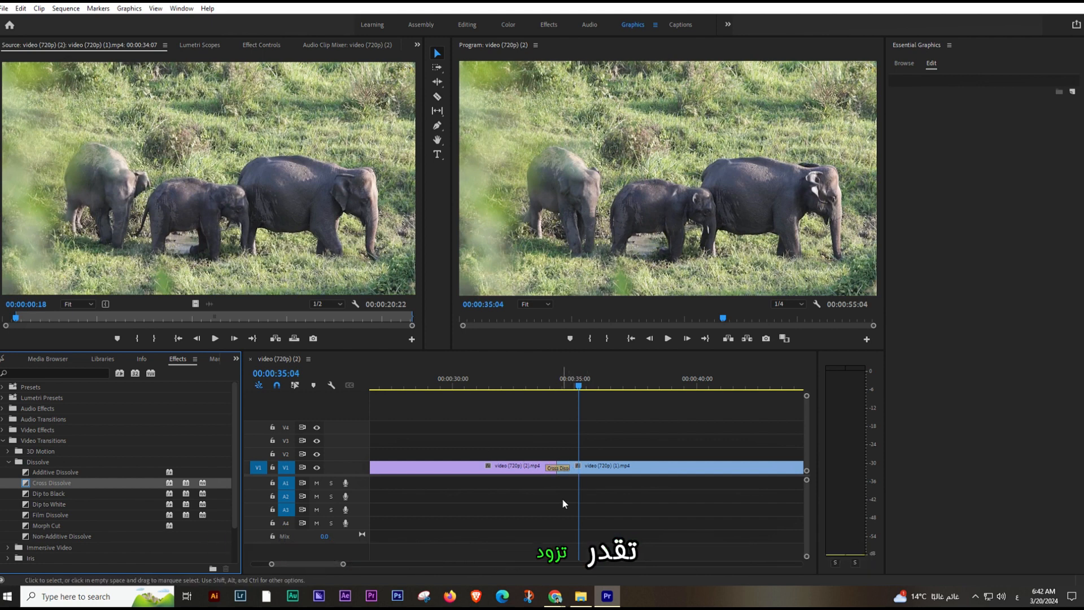
# - Shorten the Cross Dissolve to about a third of a second and play back the transition
pyautogui.scroll(3, 561, 497)
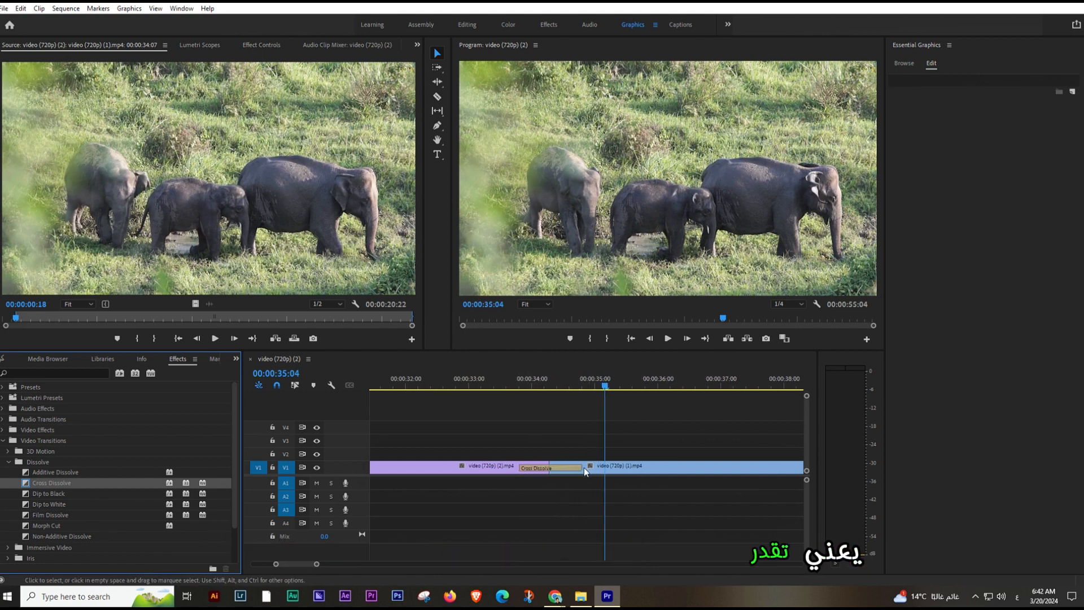
pyautogui.moveTo(584, 467); pyautogui.dragTo(559, 468)
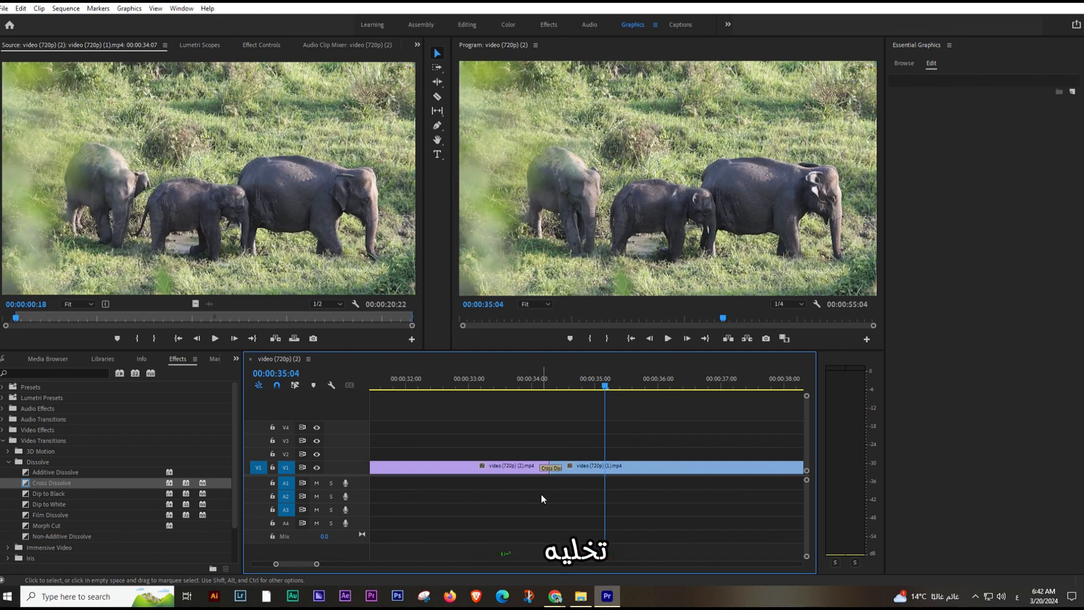
pyautogui.click(539, 386)
pyautogui.press('space')
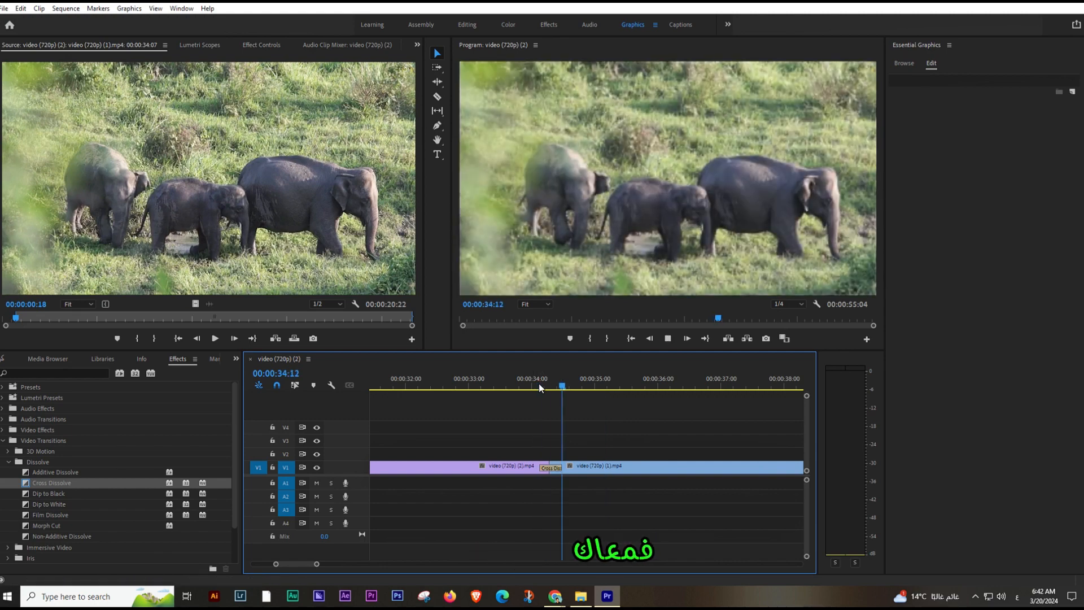
pyautogui.press('space')
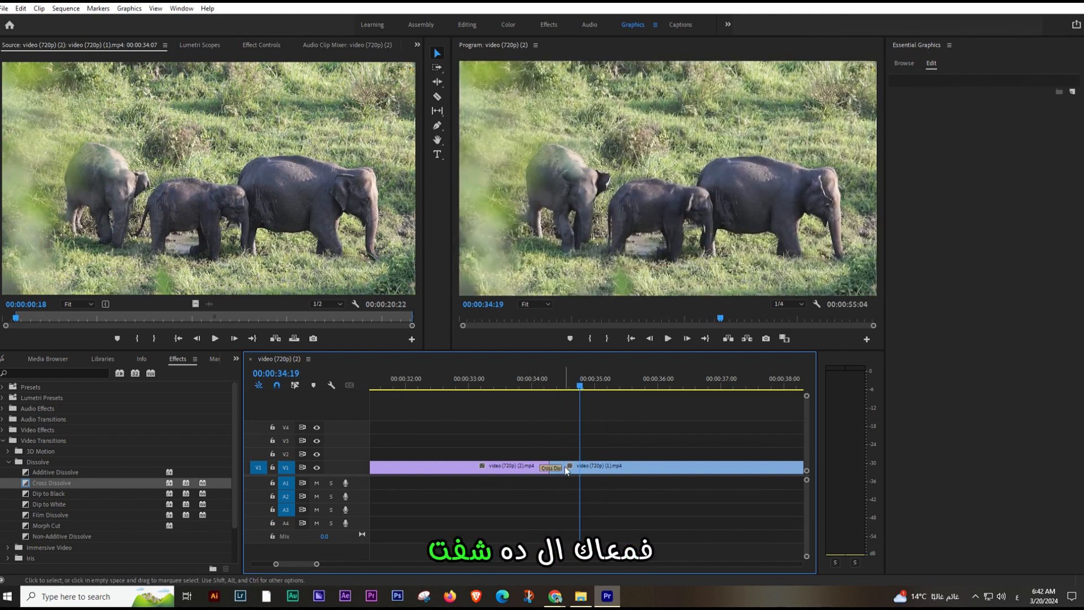
# - Lengthen the Cross Dissolve on the cut by extending its end further into the second clip
pyautogui.moveTo(566, 469); pyautogui.dragTo(597, 469)
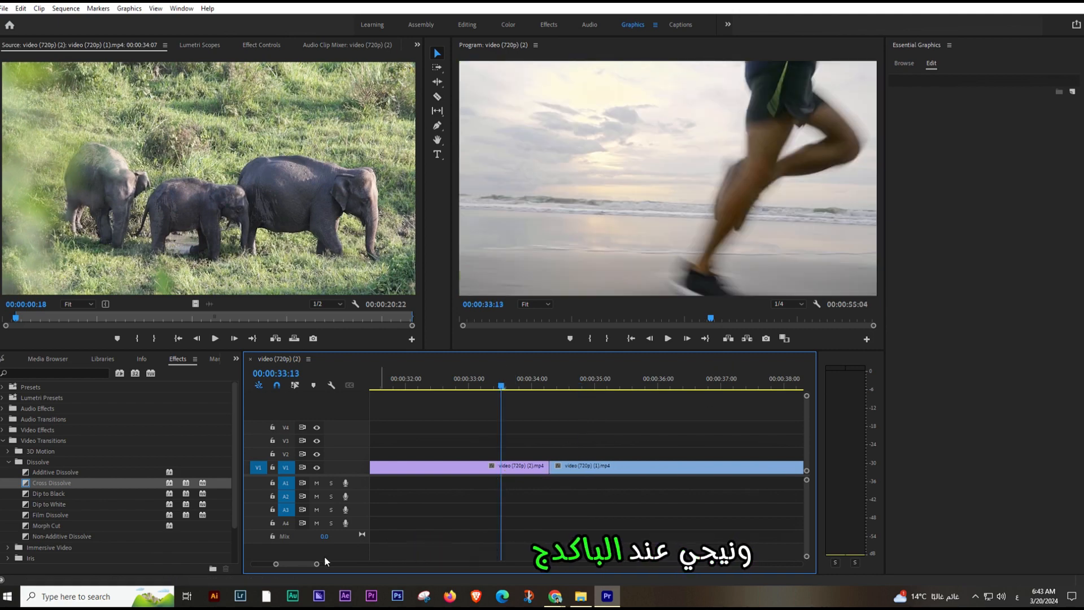
pyautogui.moveTo(317, 564); pyautogui.dragTo(479, 565)
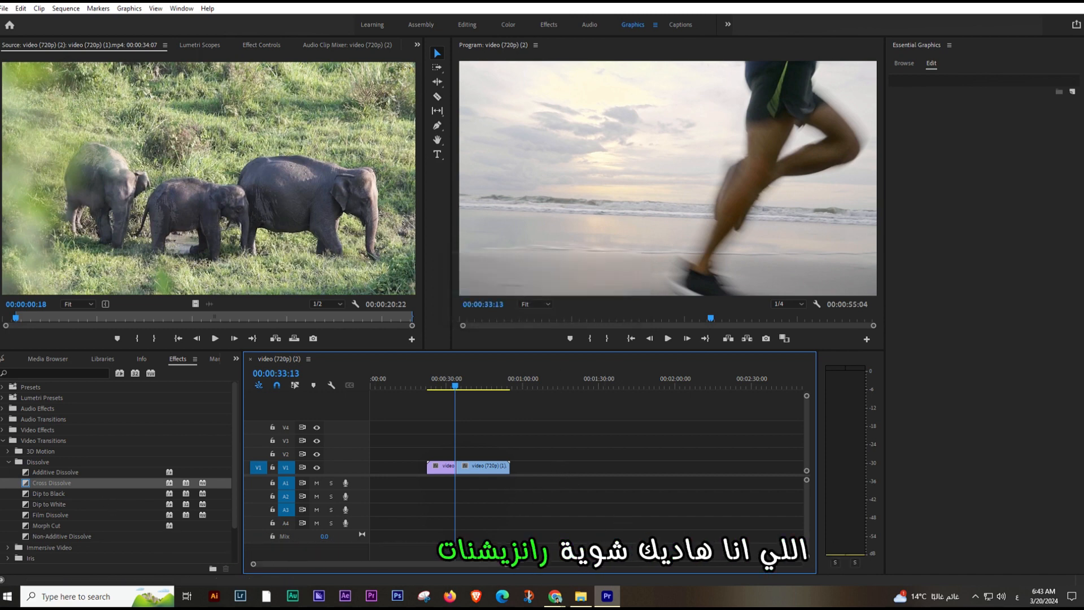
# - Collapse the Dissolve and Video Transitions folders and bring up the project's media list
pyautogui.click(10, 462)
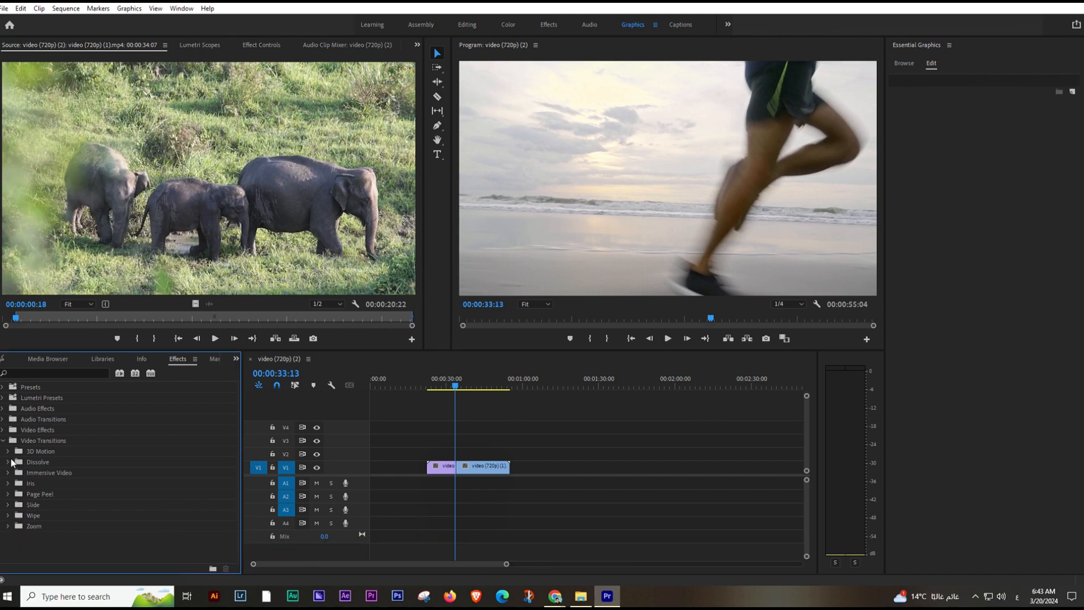
pyautogui.click(4, 441)
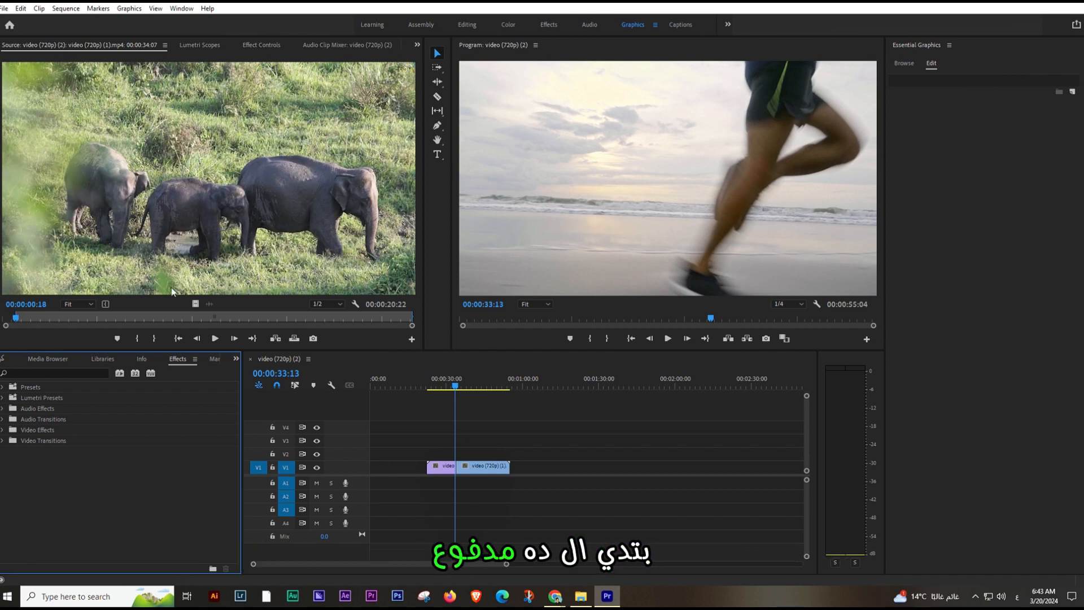
pyautogui.click(3, 359)
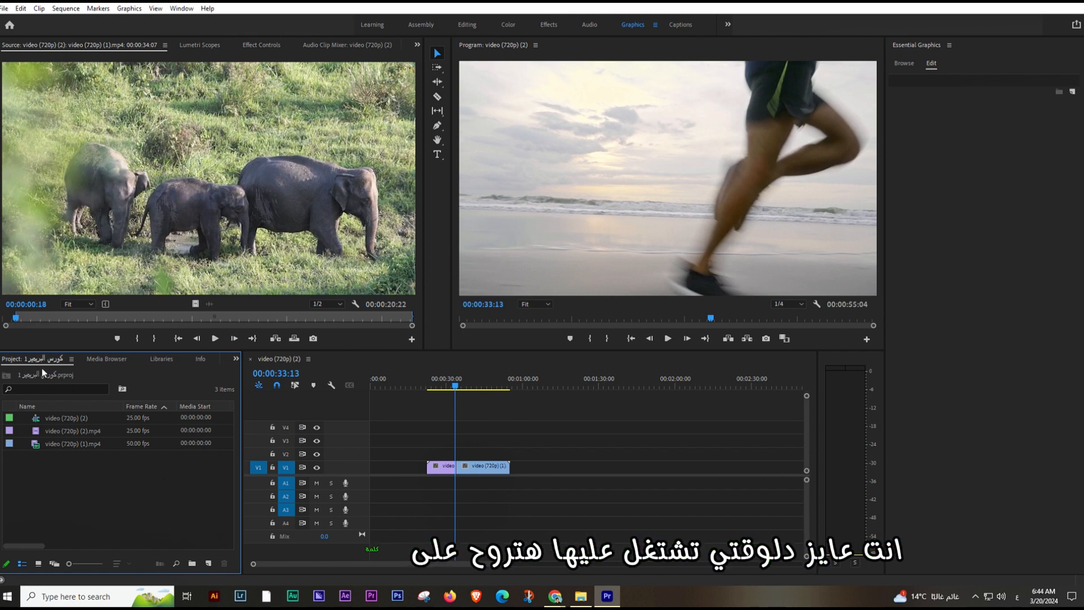
pyautogui.doubleClick(143, 494)
pyautogui.rightClick(143, 494)
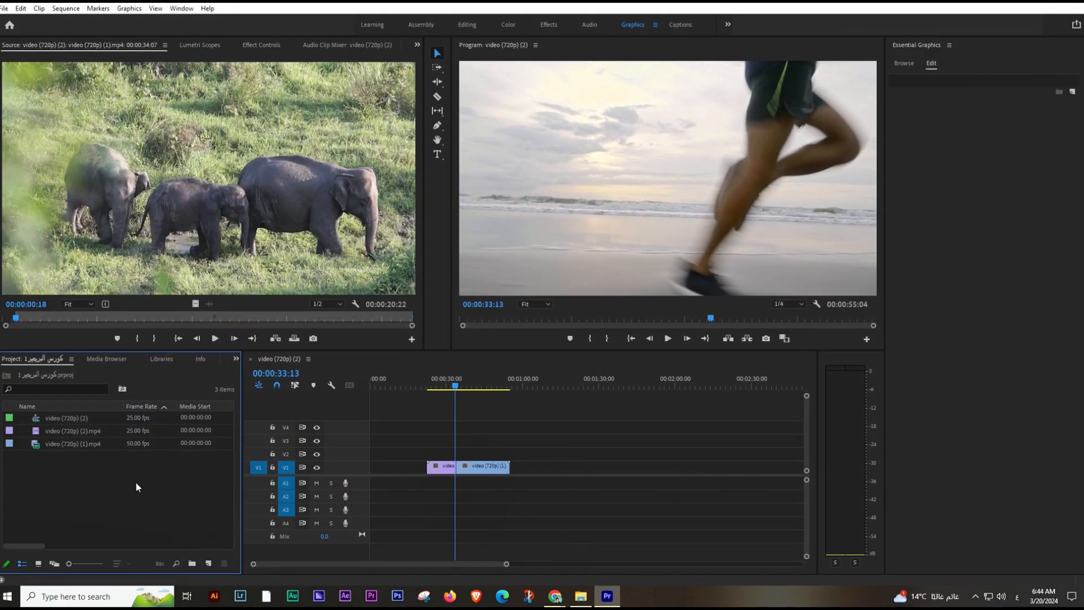
pyautogui.doubleClick(136, 482)
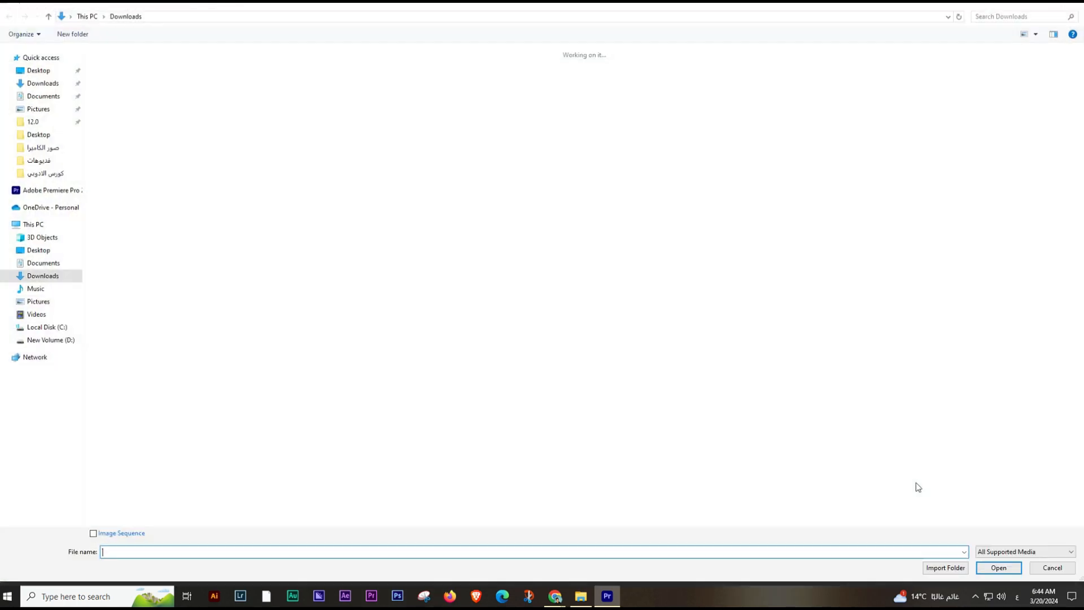
pyautogui.click(1060, 567)
# - Import the entire Transition Presets - FullHD 1980x1920 project from the Seamless Transition Presets with Sound FX folder, creating a folder for imported items
pyautogui.rightClick(152, 490)
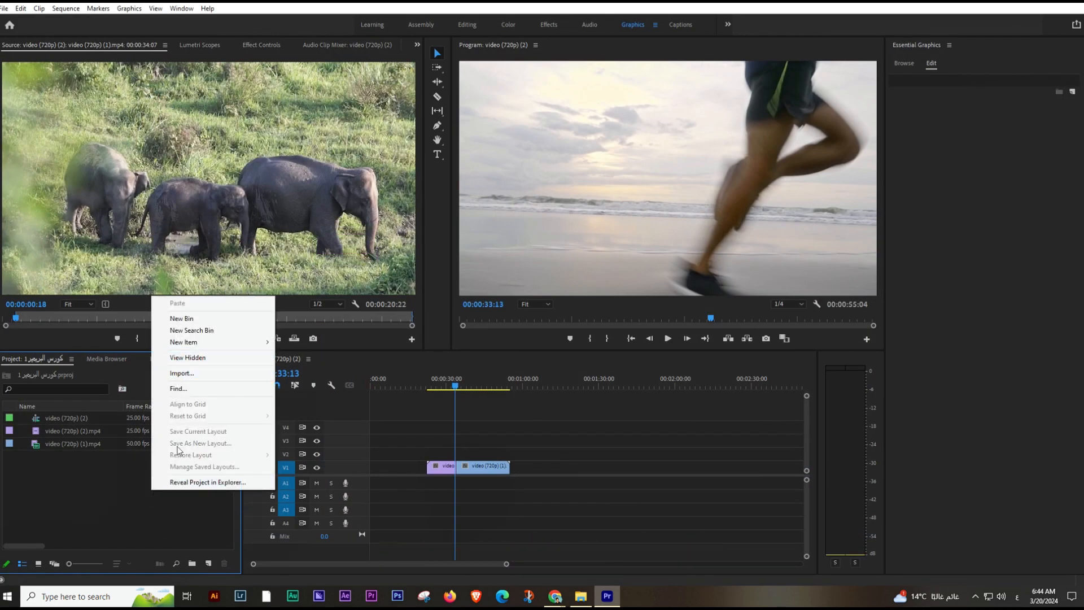
pyautogui.click(182, 373)
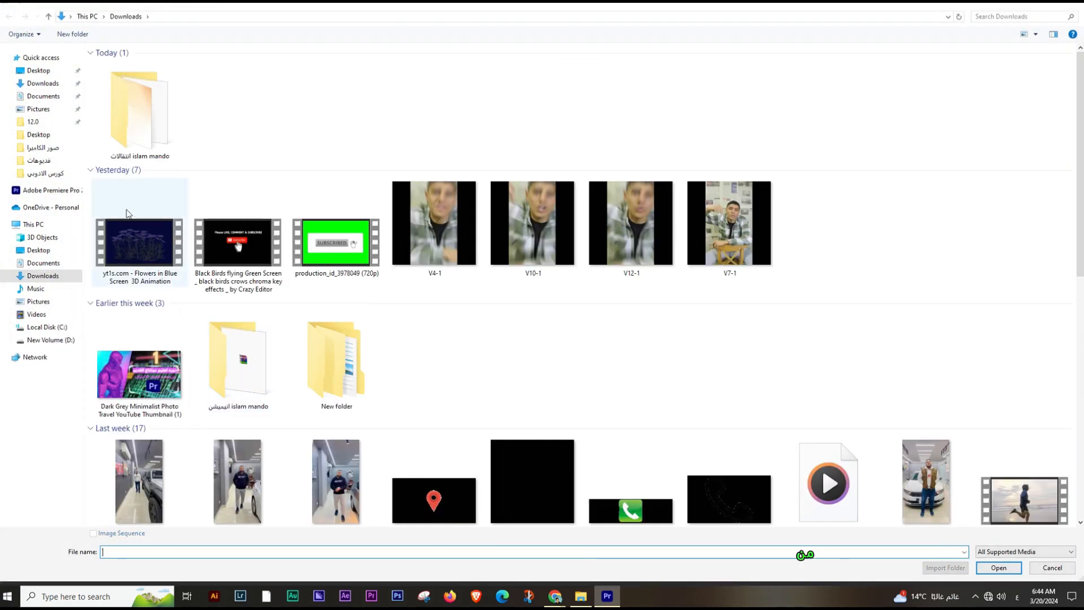
pyautogui.doubleClick(142, 130)
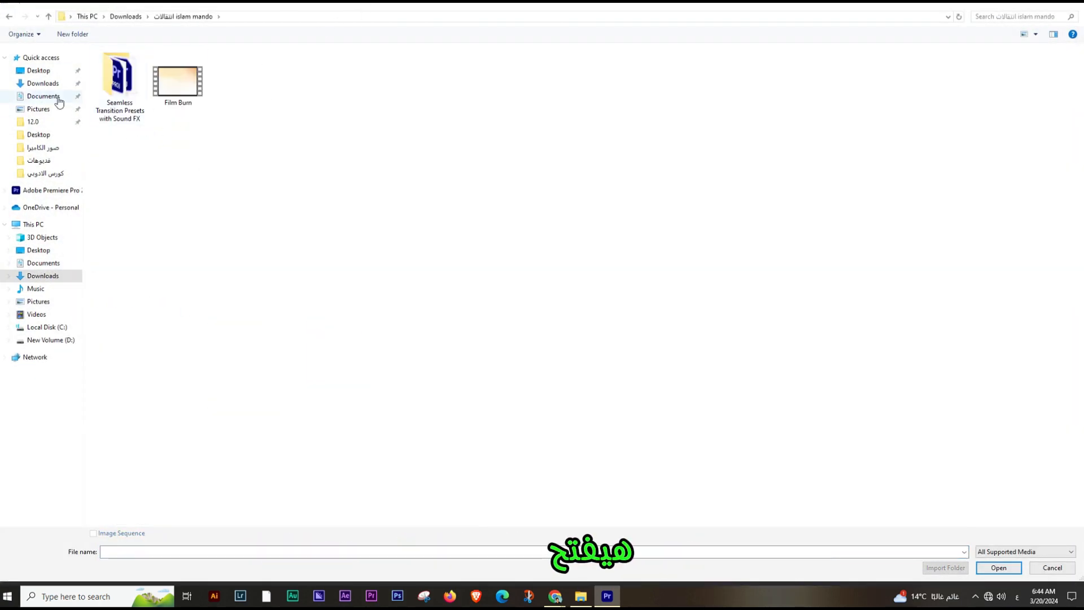
pyautogui.click(122, 88)
pyautogui.doubleClick(121, 88)
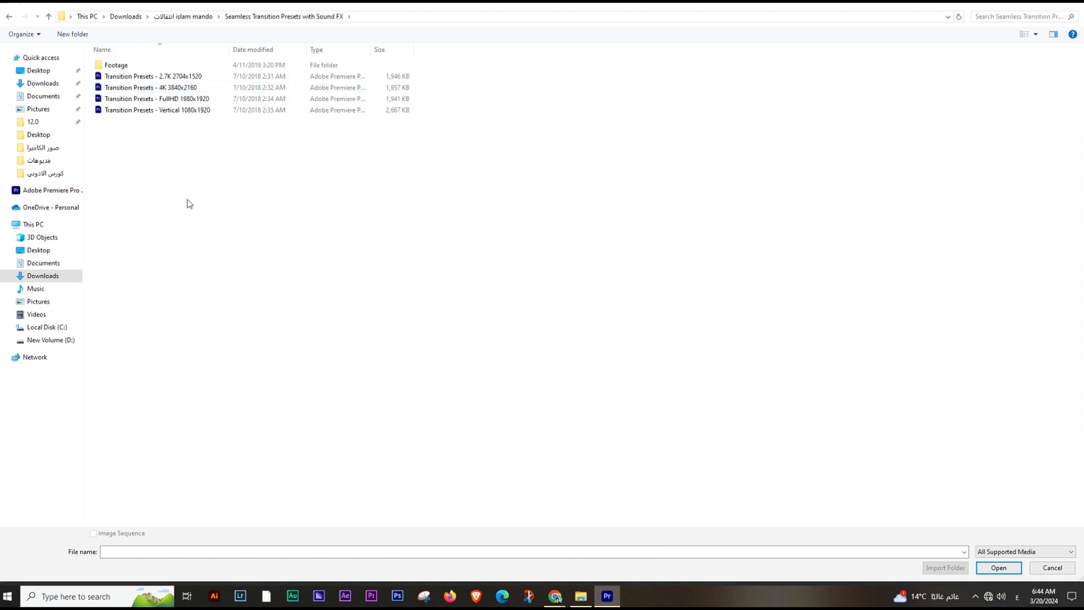
pyautogui.doubleClick(181, 99)
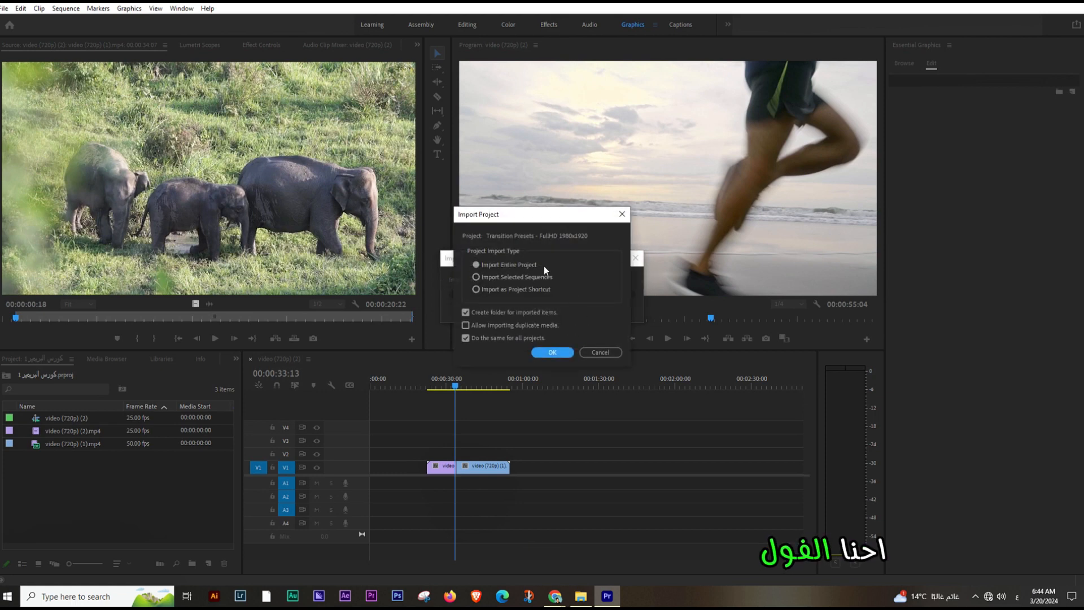
pyautogui.click(553, 352)
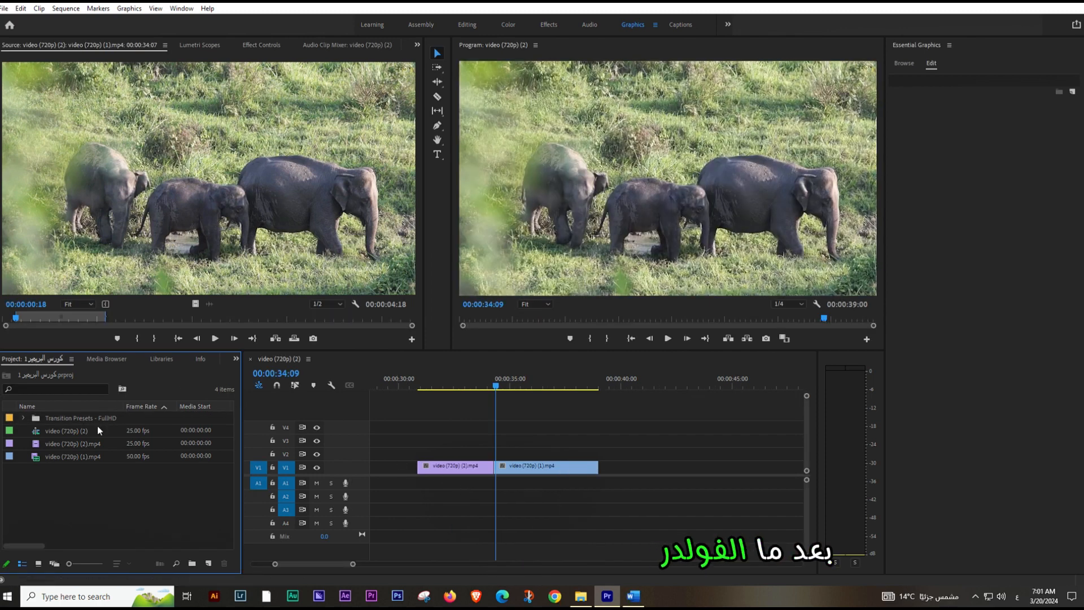
# - Place the 02 Lens zoom in - fast preset from the 01. Lens zoom bin on V3, ending at the cut, with the playhead at 00:00:34:07
pyautogui.click(22, 418)
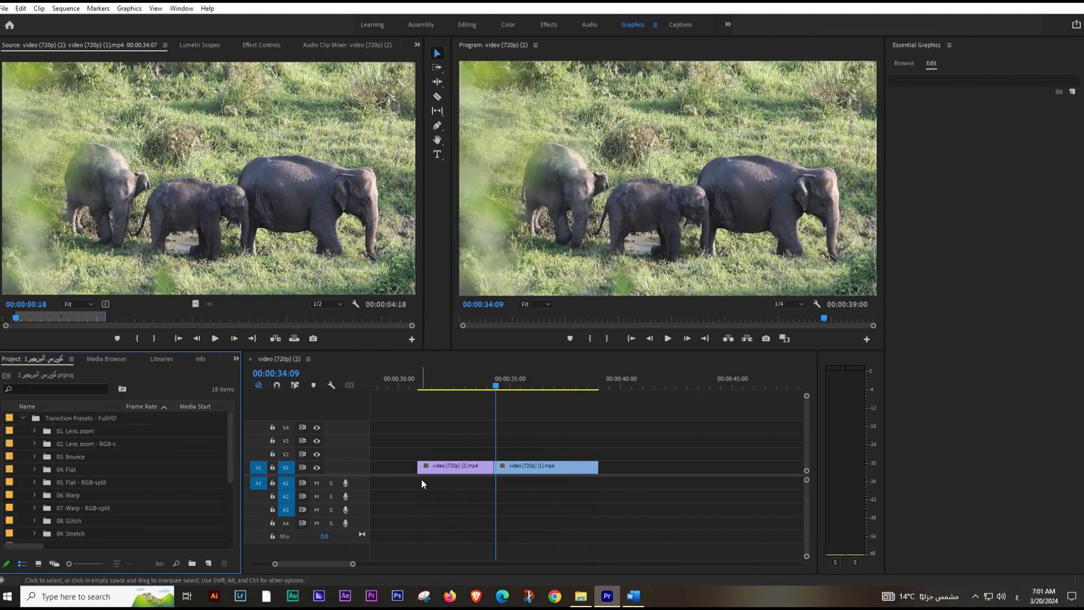
pyautogui.scroll(-2, 169, 446)
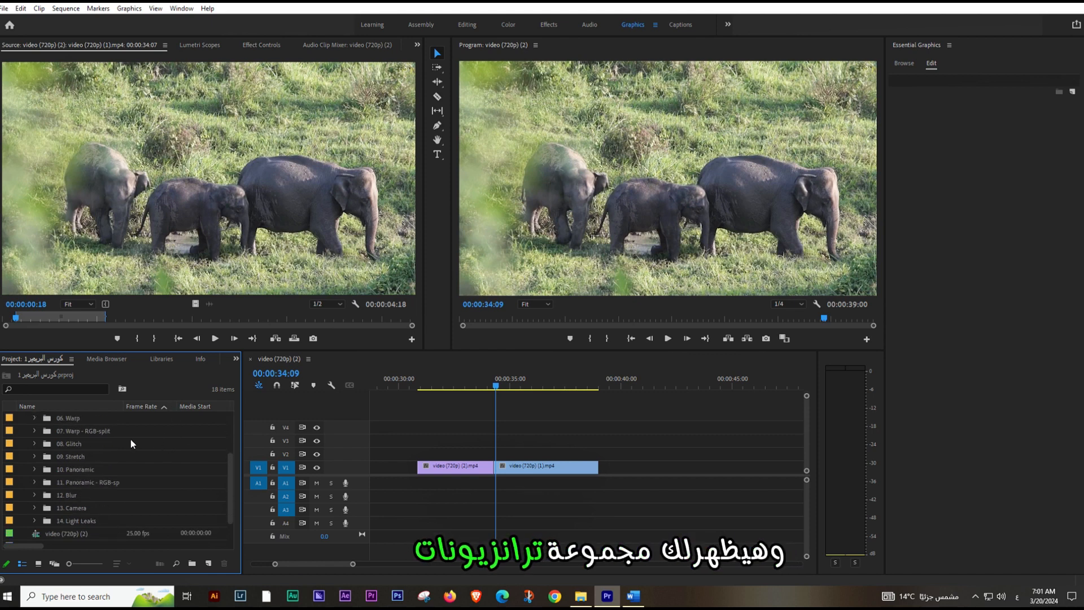
pyautogui.scroll(2, 117, 447)
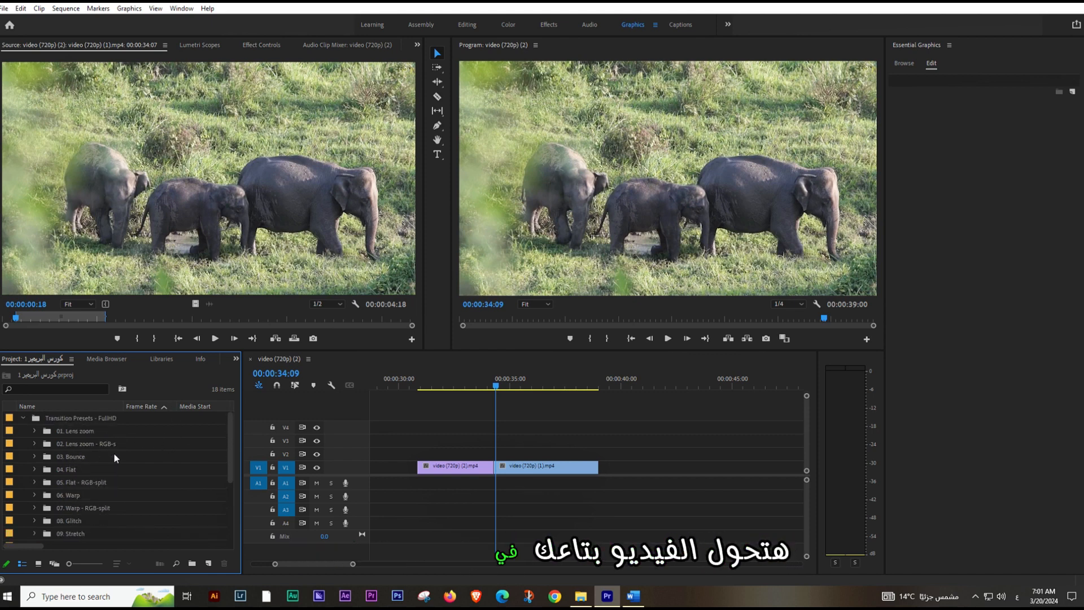
pyautogui.click(35, 432)
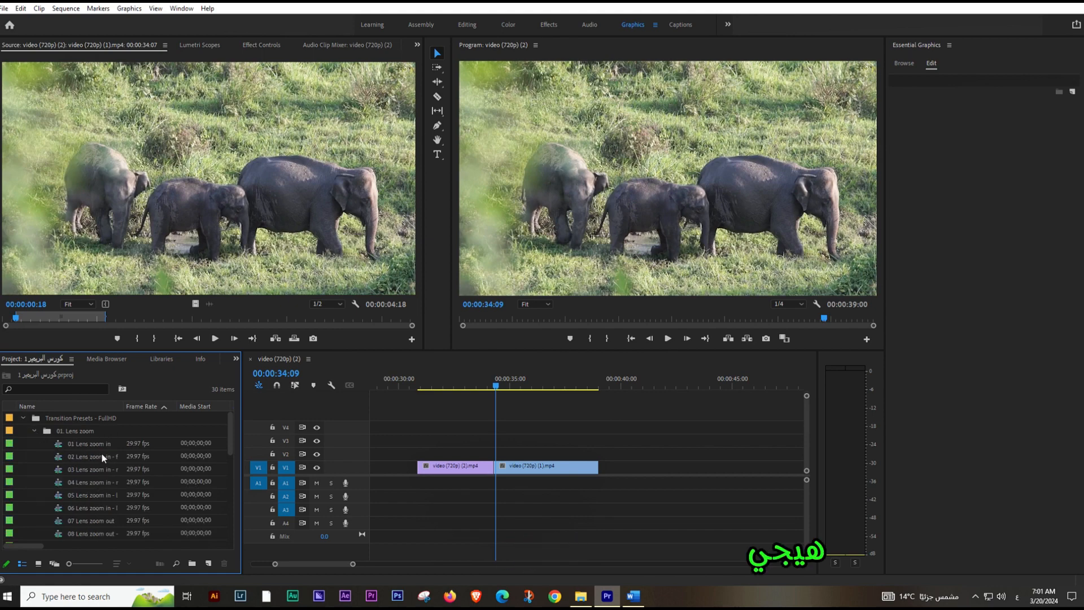
pyautogui.moveTo(100, 455); pyautogui.dragTo(476, 445)
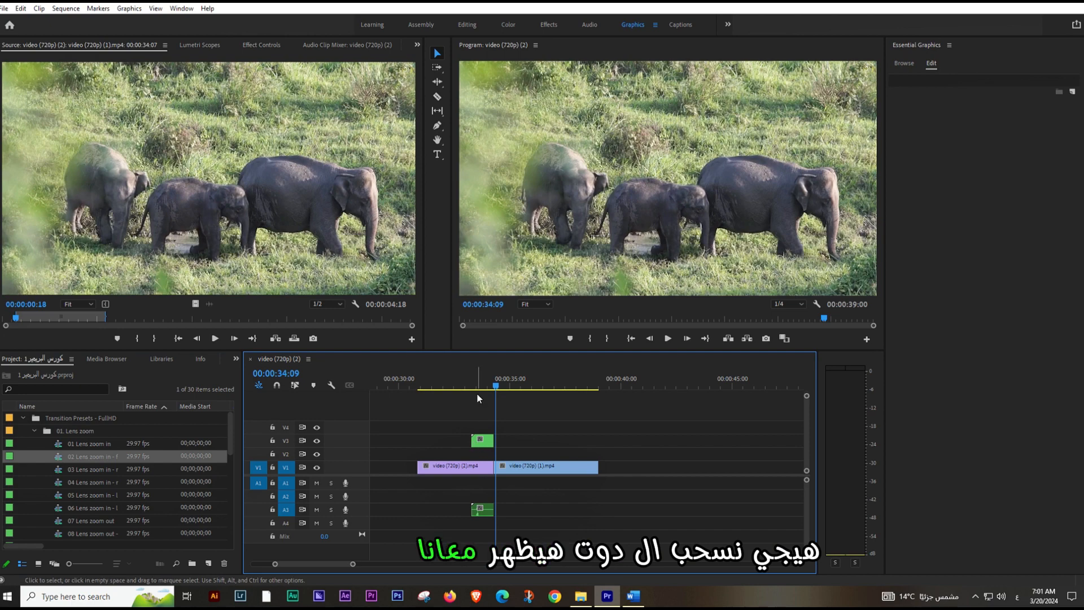
pyautogui.click(473, 387)
pyautogui.moveTo(476, 384); pyautogui.dragTo(494, 387)
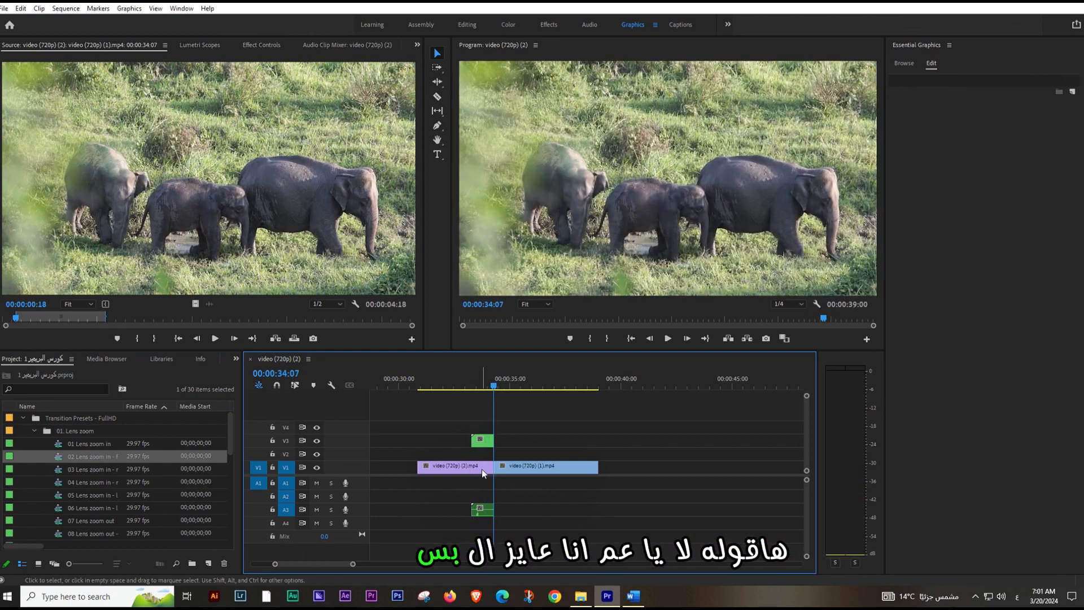
# - Open the nested 02 Lens zoom in - fast sequence, scrub through it and delete its sample footage from V1
pyautogui.doubleClick(482, 441)
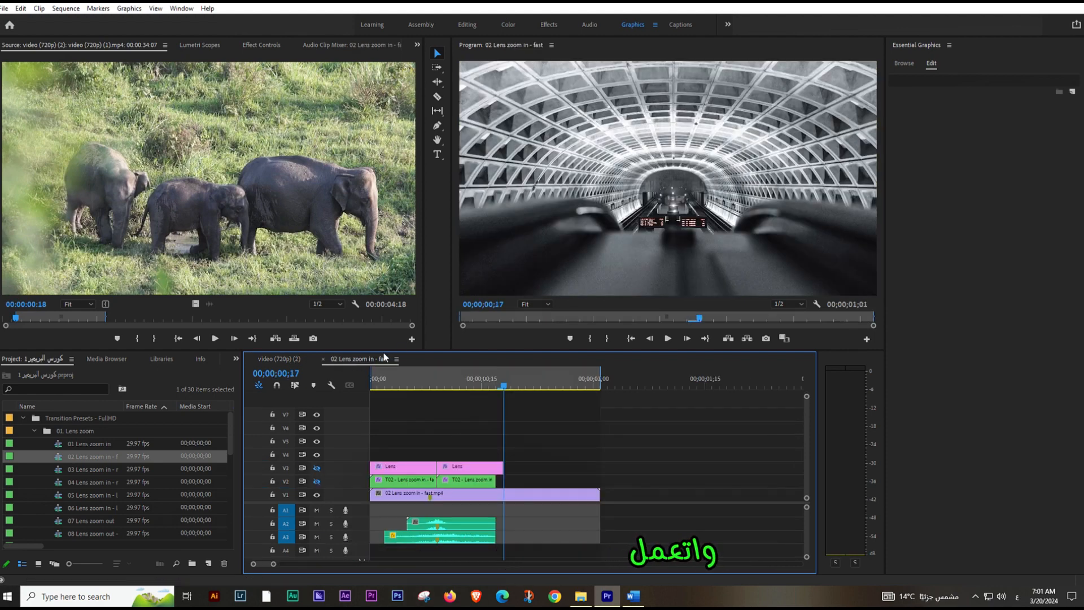
pyautogui.moveTo(469, 385); pyautogui.dragTo(541, 429)
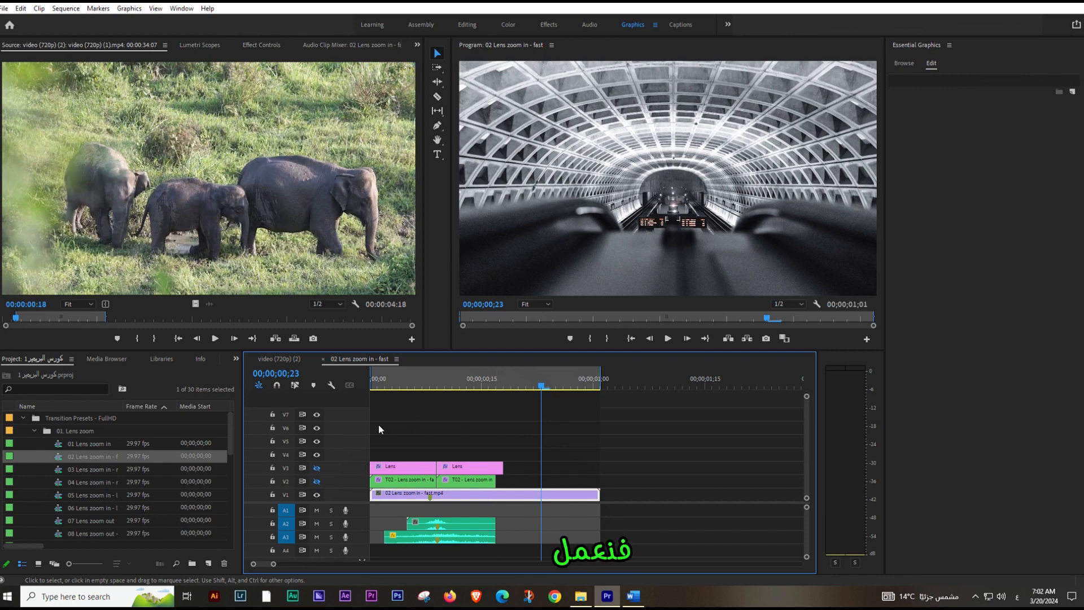
pyautogui.click(378, 386)
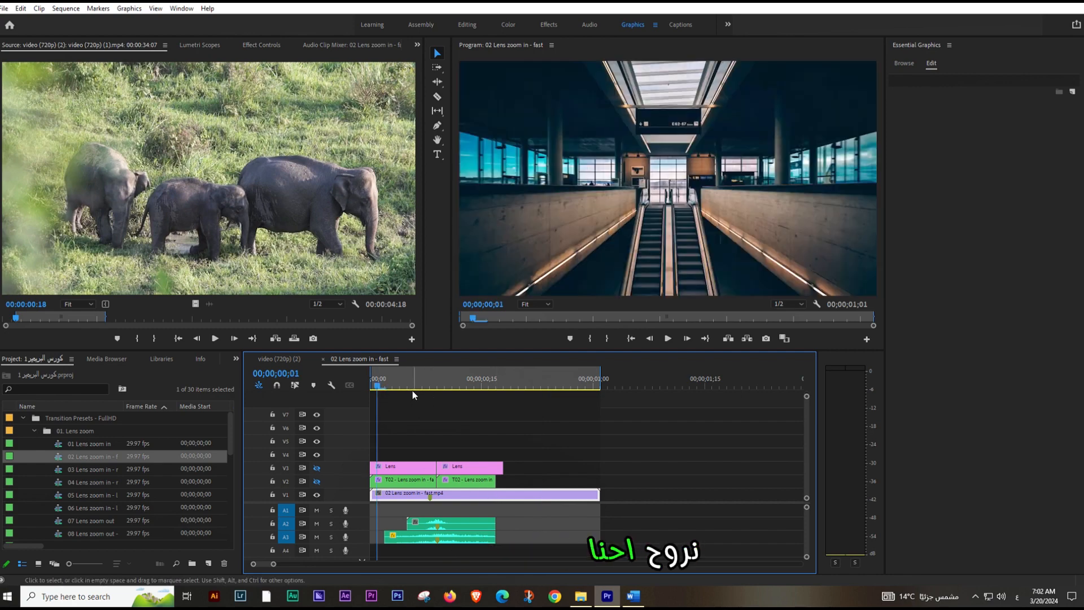
pyautogui.click(406, 386)
pyautogui.press('Delete')
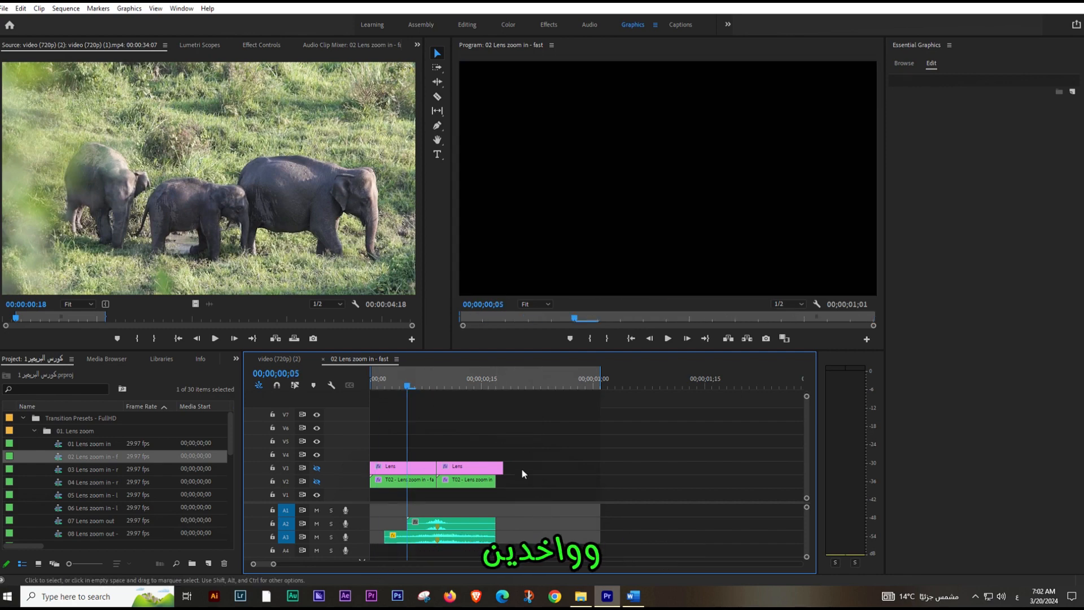
# - Copy the remaining Lens and T02 layers with their sound effects and paste them into the video (720p) (2) sequence beyond the second clip
pyautogui.moveTo(526, 420); pyautogui.dragTo(371, 561)
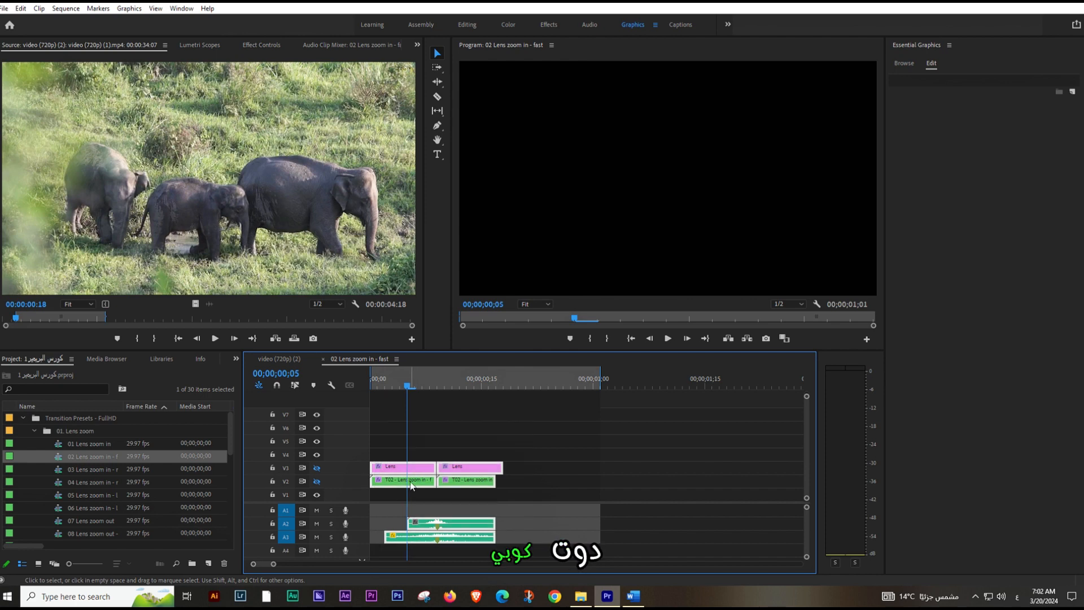
pyautogui.rightClick(411, 485)
pyautogui.click(447, 75)
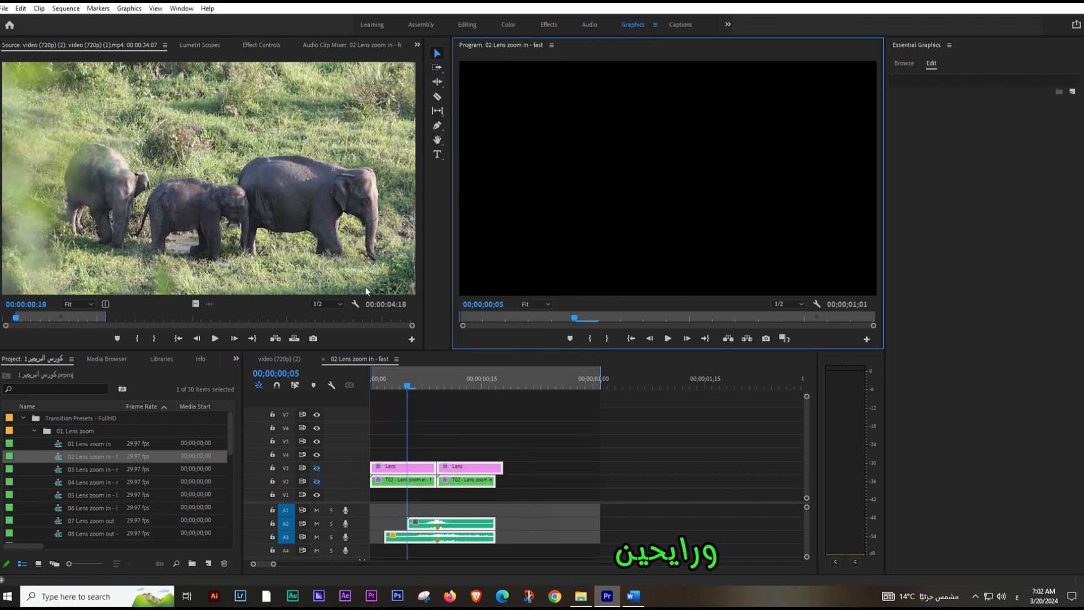
pyautogui.click(279, 358)
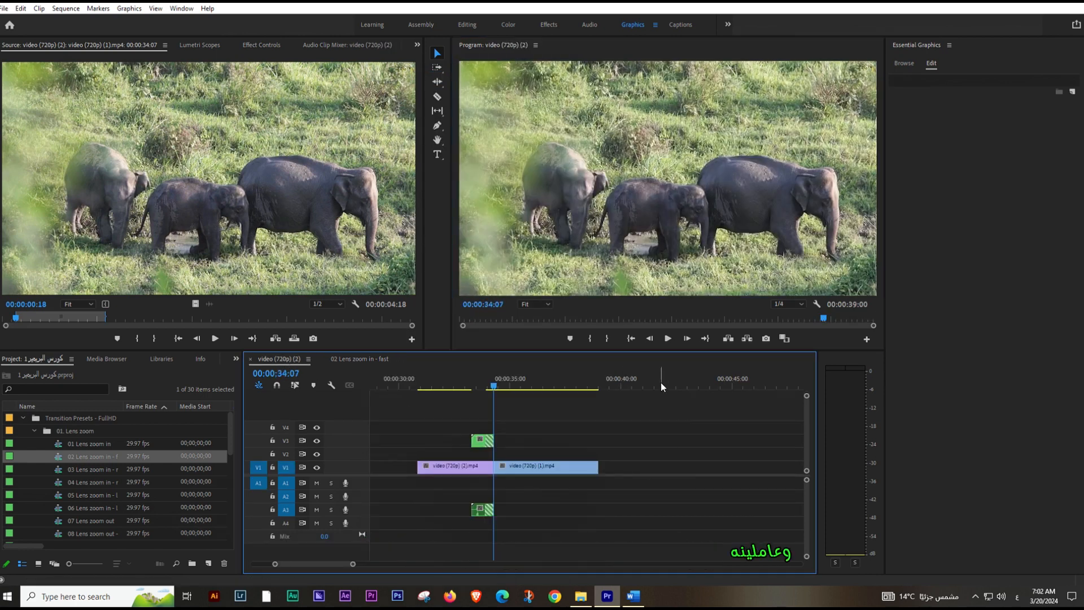
pyautogui.click(651, 386)
pyautogui.hotkey('ctrl', 'v')
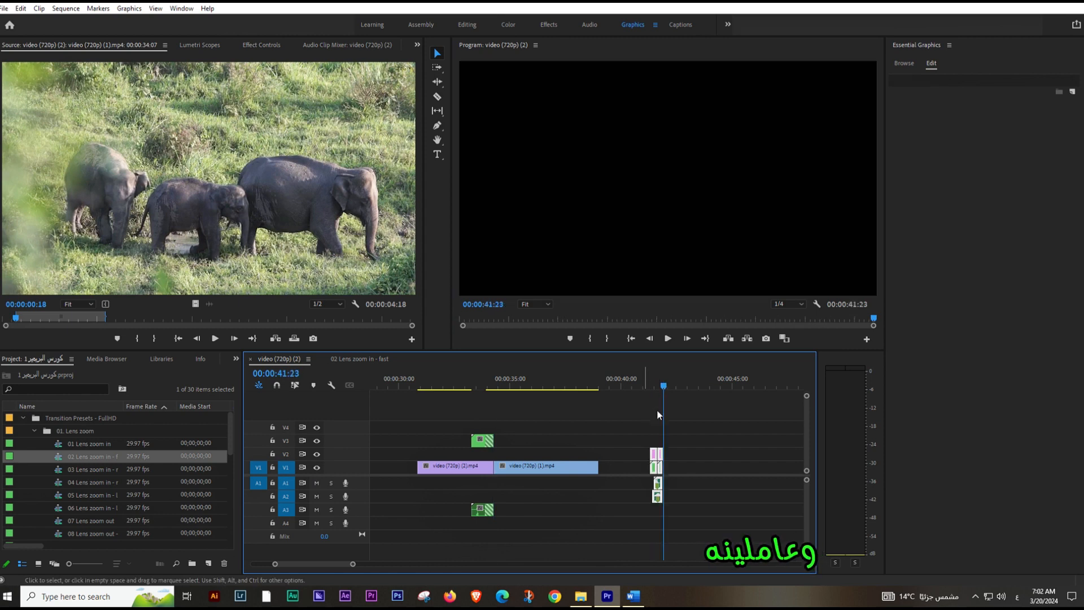
# - Delete the nested lens zoom preset's video on V3 and its audio on A3
pyautogui.click(489, 441)
pyautogui.press('Delete')
pyautogui.click(489, 511)
pyautogui.press('Delete')
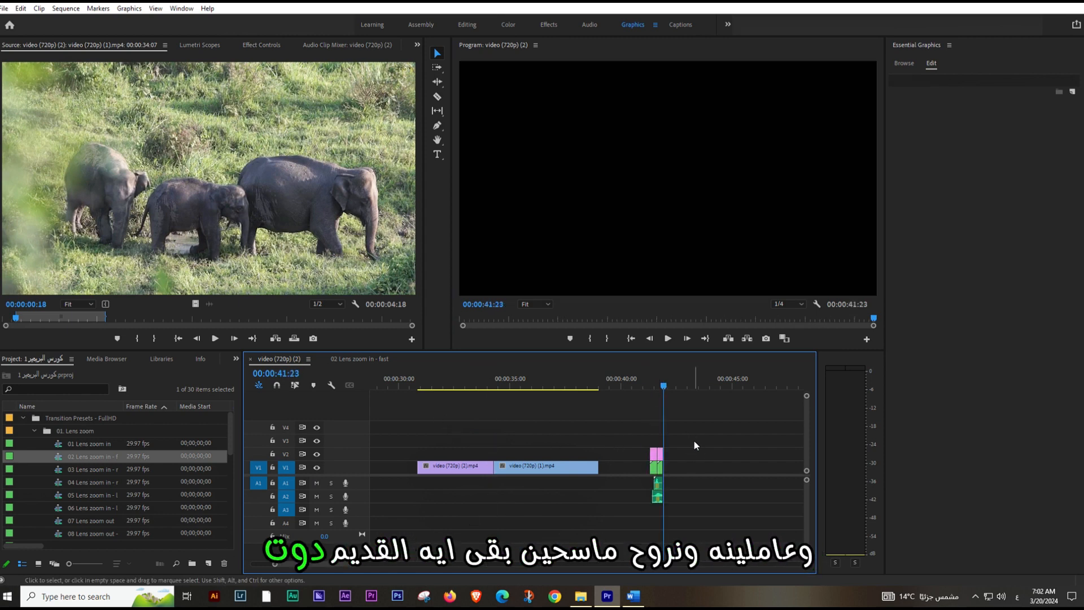
# - Move the pasted transition layers and sounds over the cut, with the video layers on V2 and V3, and play back the transition
pyautogui.moveTo(680, 443); pyautogui.dragTo(633, 502)
pyautogui.moveTo(654, 462); pyautogui.dragTo(492, 457)
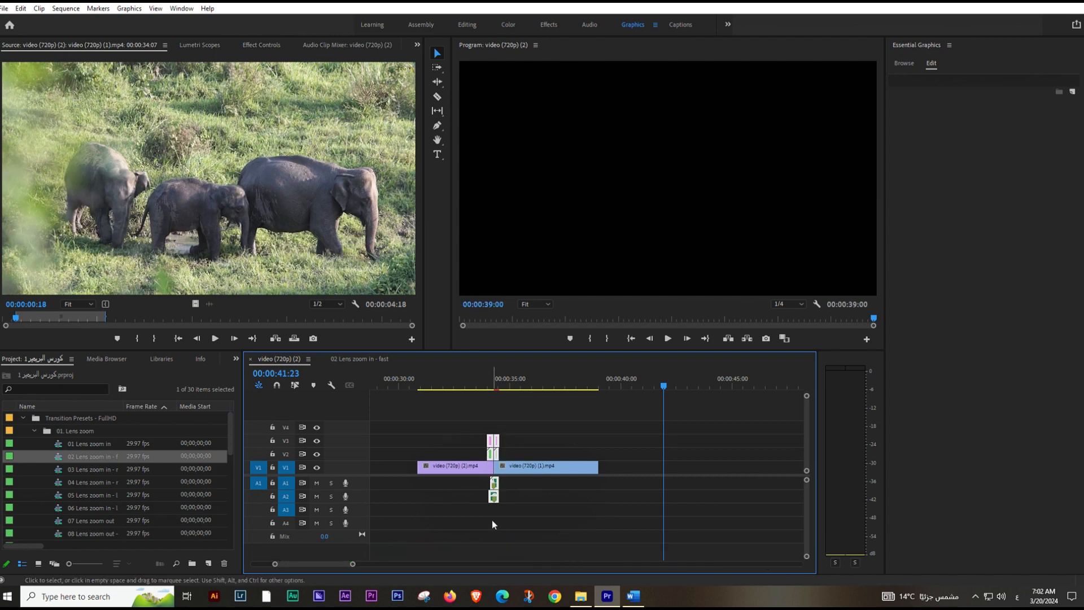
pyautogui.click(462, 387)
pyautogui.press('space')
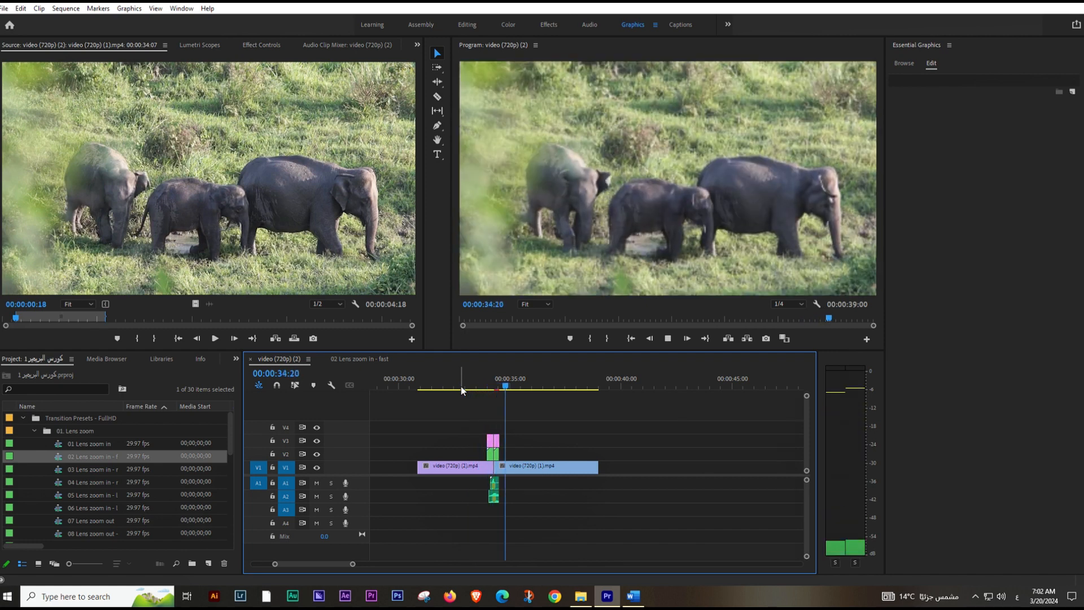
pyautogui.press('space')
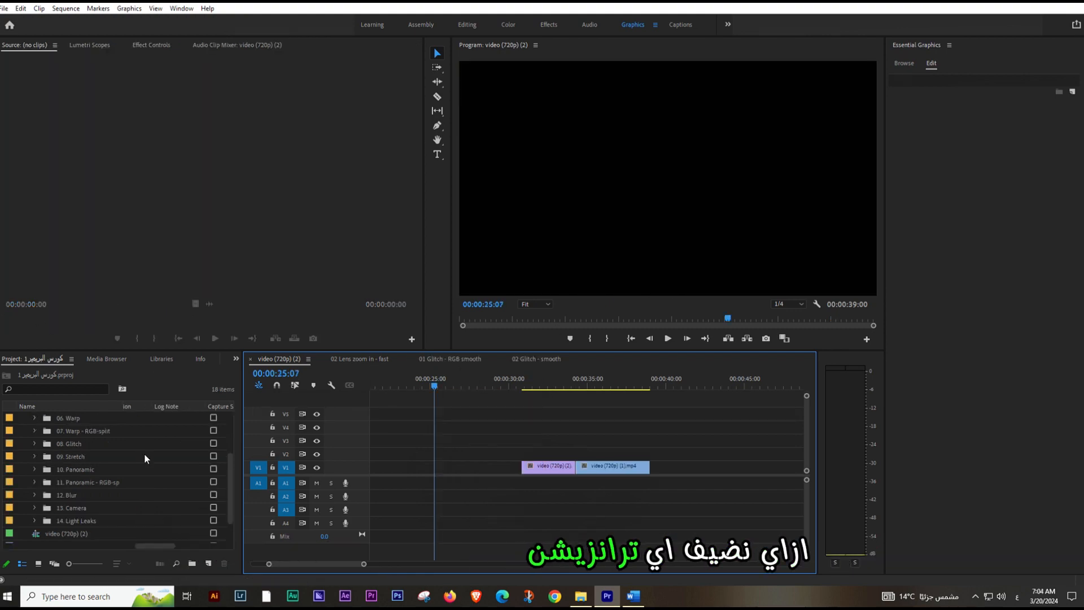
# - Save the project and collapse the Transition Presets - FullHD bin
pyautogui.scroll(3, 136, 463)
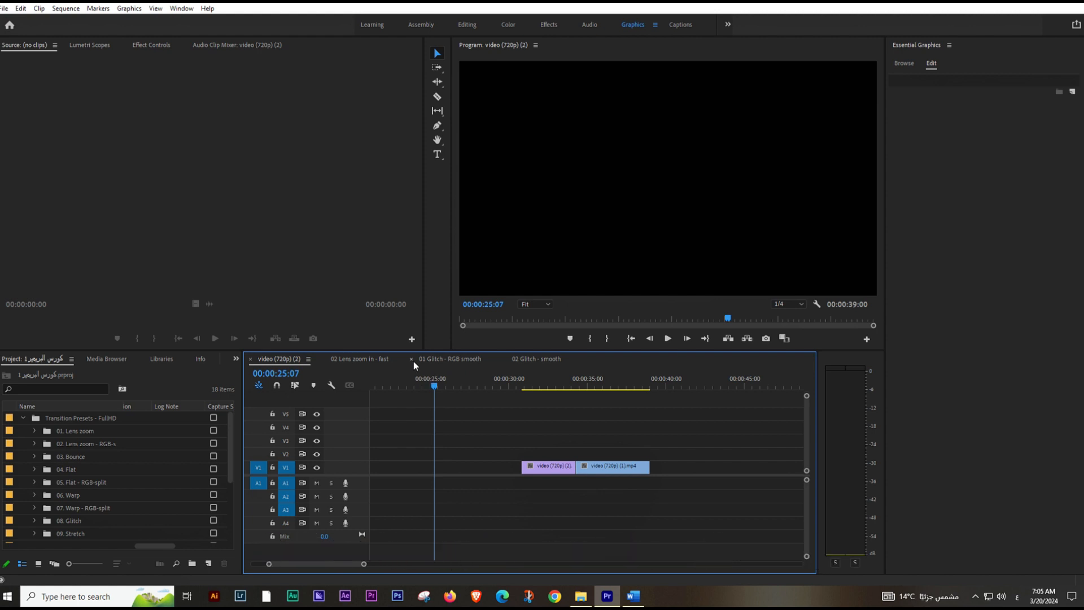
pyautogui.hotkey('ctrl', 's')
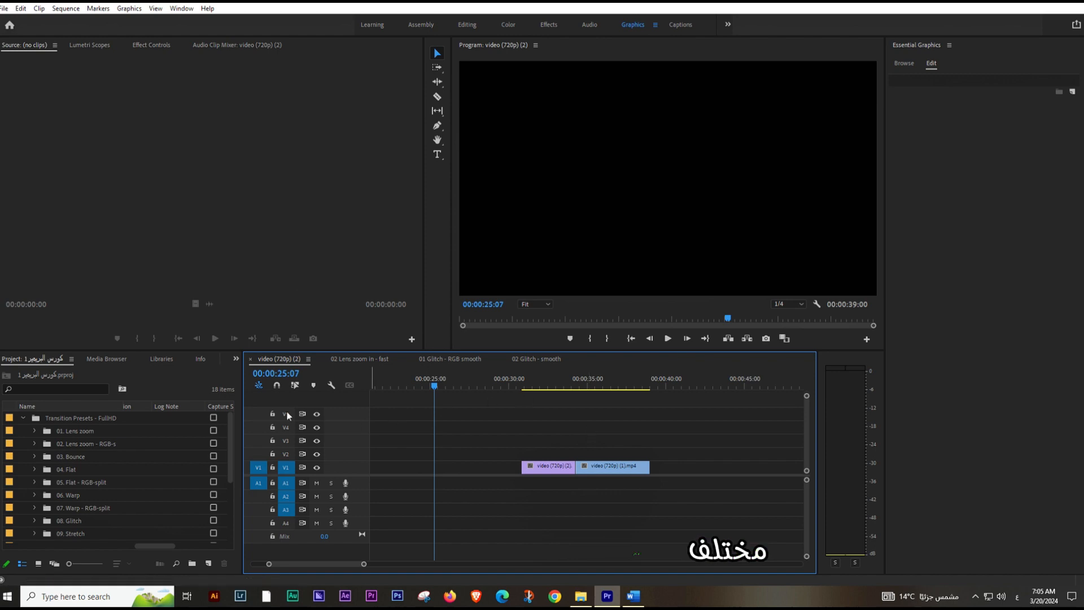
pyautogui.click(23, 418)
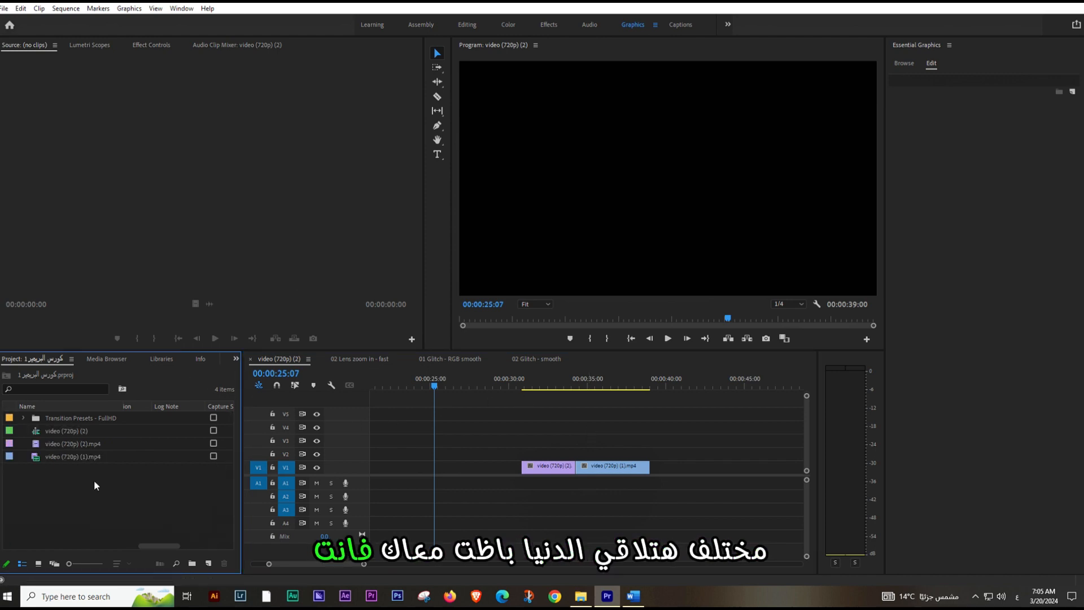
# - Review the resolution versions of the transition preset projects available for import and close the import window without importing
pyautogui.rightClick(101, 486)
pyautogui.click(134, 379)
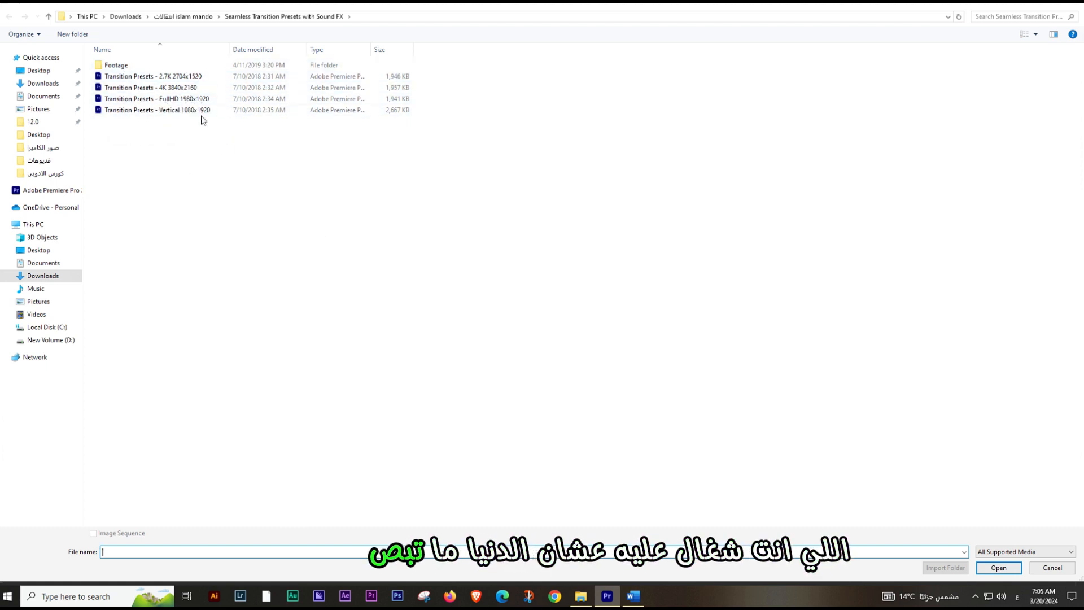
pyautogui.click(1052, 573)
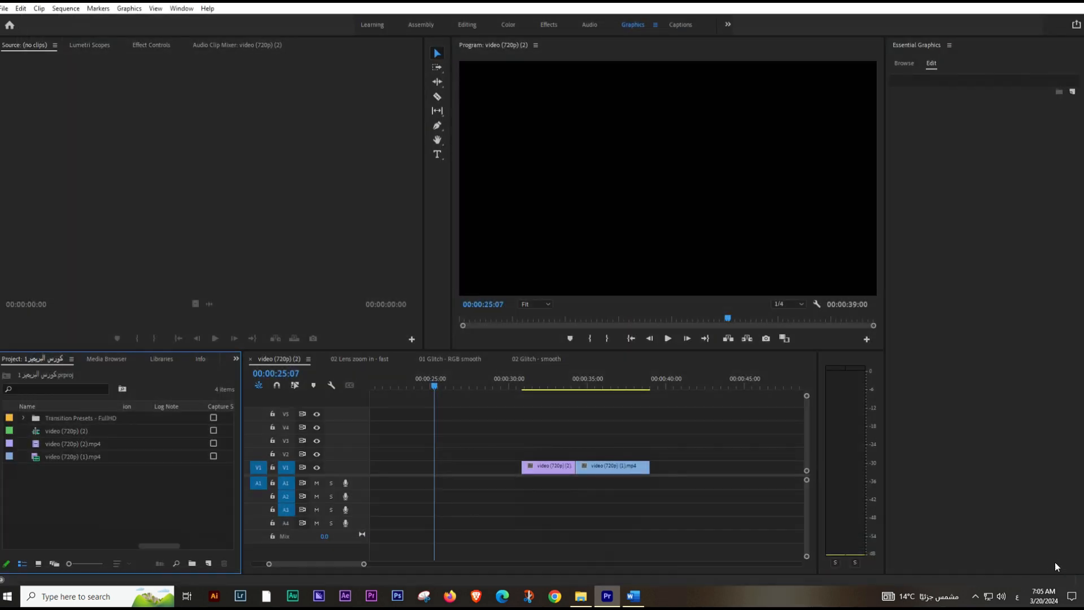